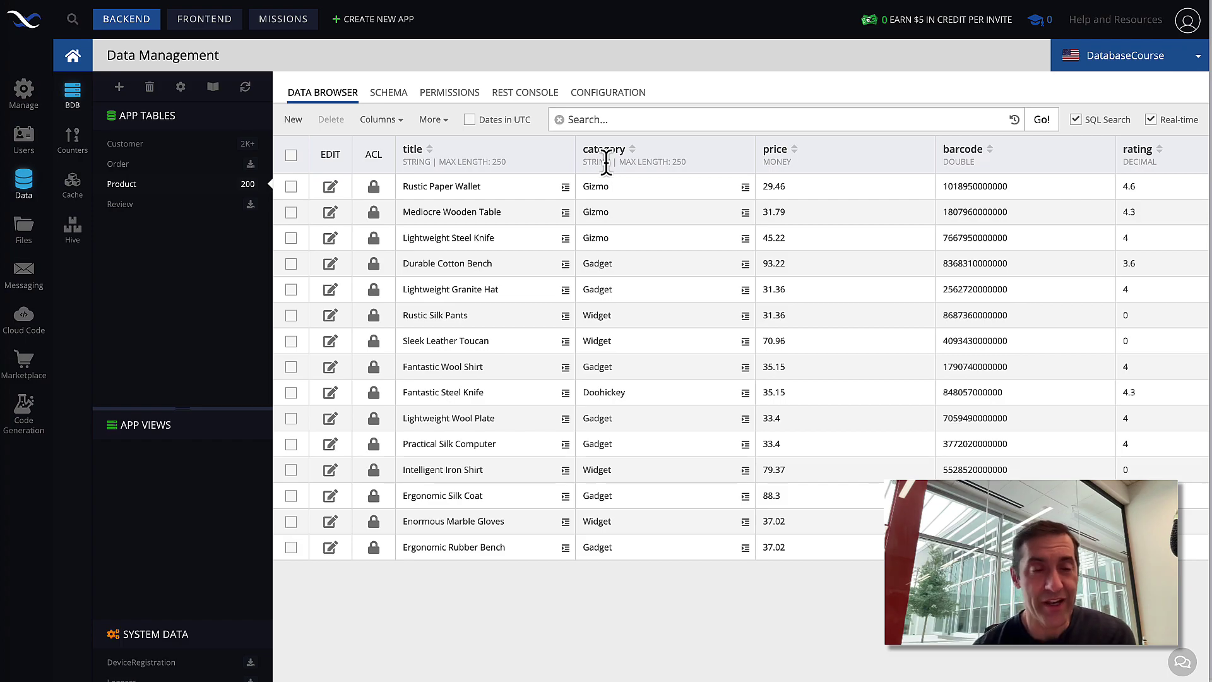
Filter the Product table with the search condition rating > 4
click(634, 123)
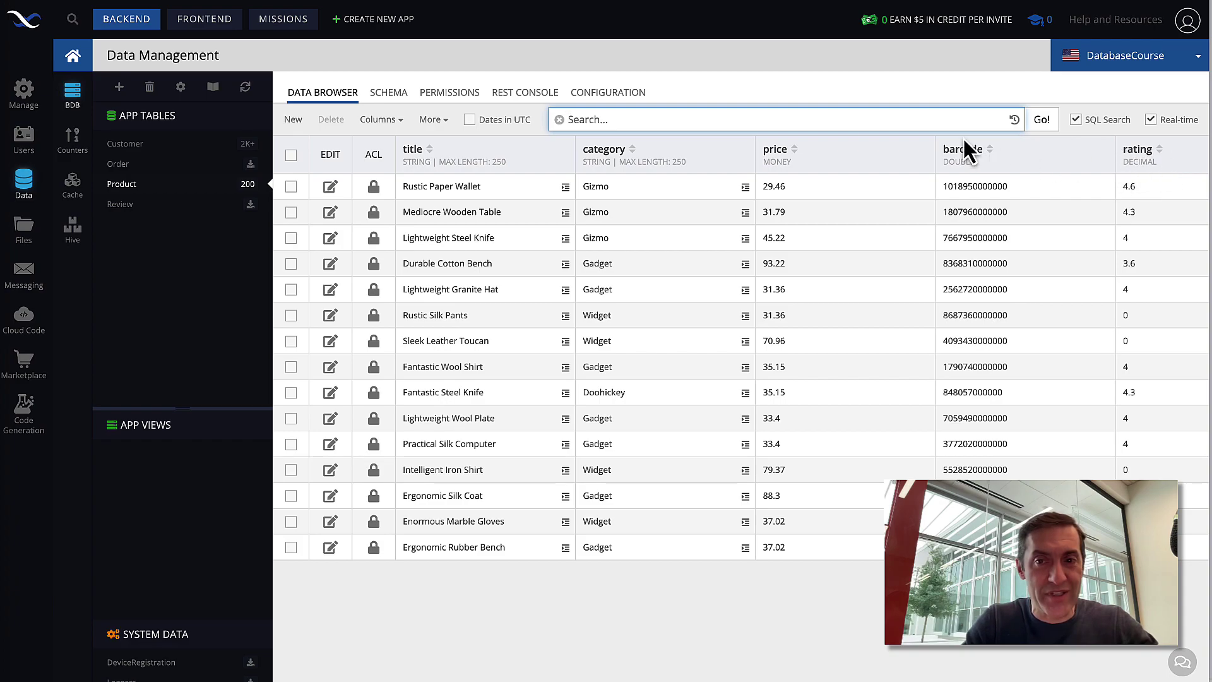
text(rating > 4)
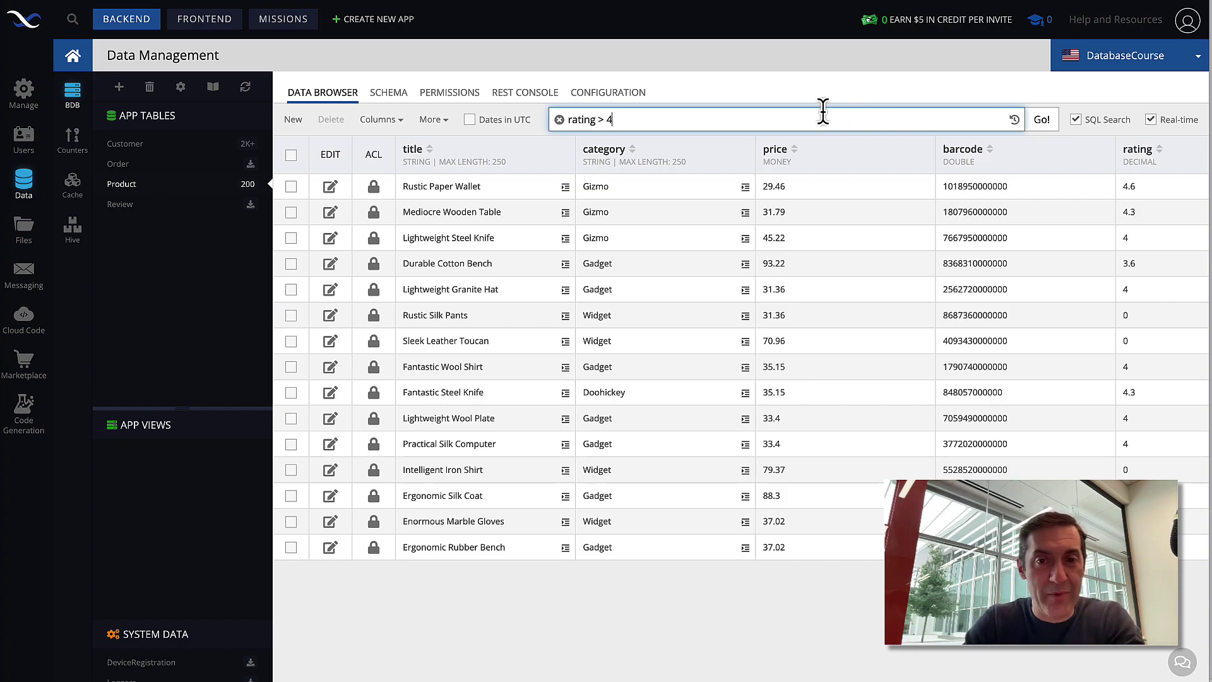
click(1041, 126)
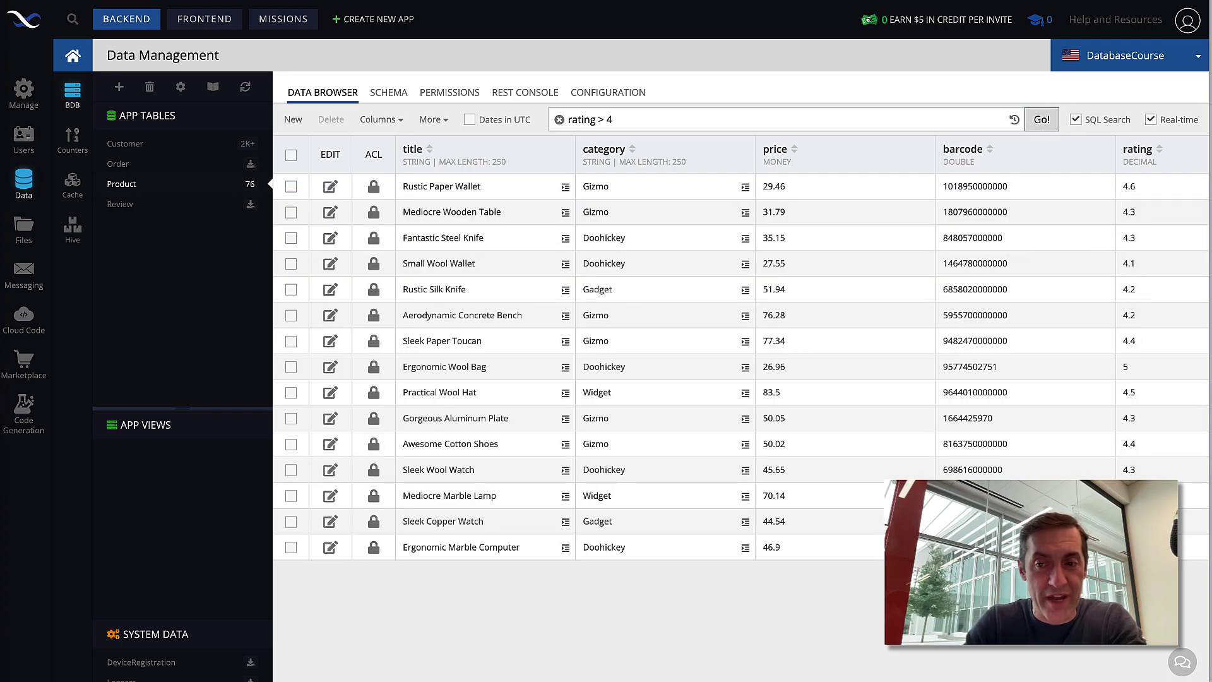
Change the Product search condition to rating >= 4 and rerun the search
click(607, 120)
text(=)
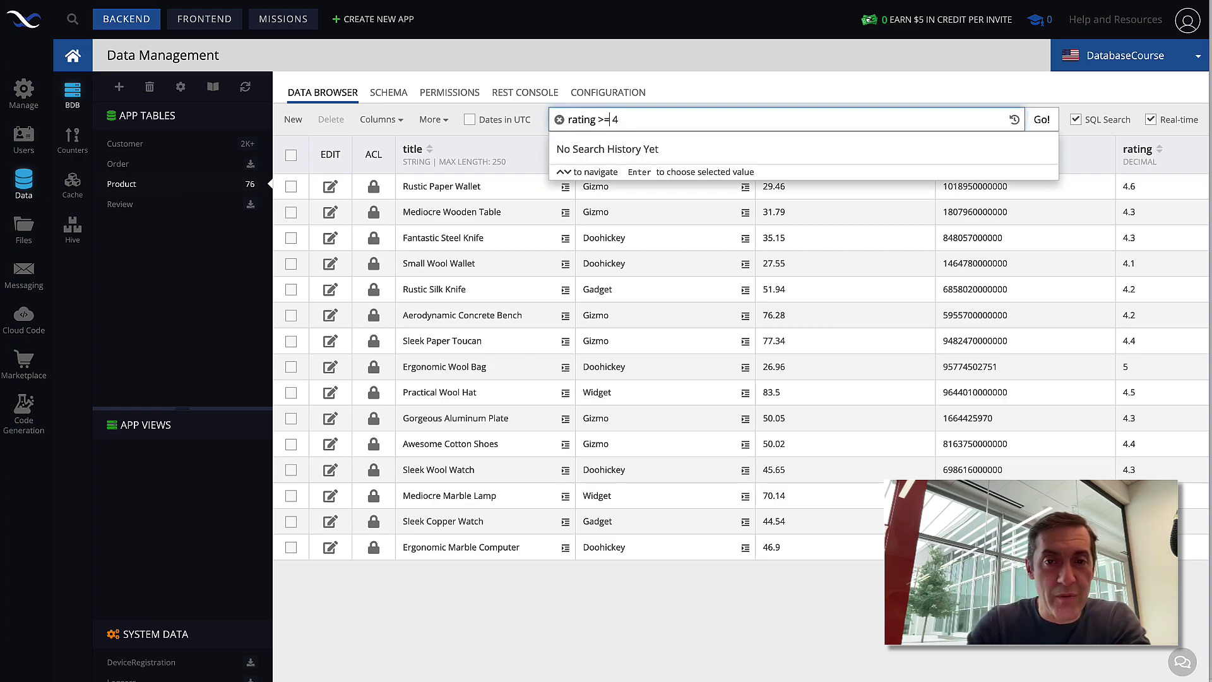
click(1042, 123)
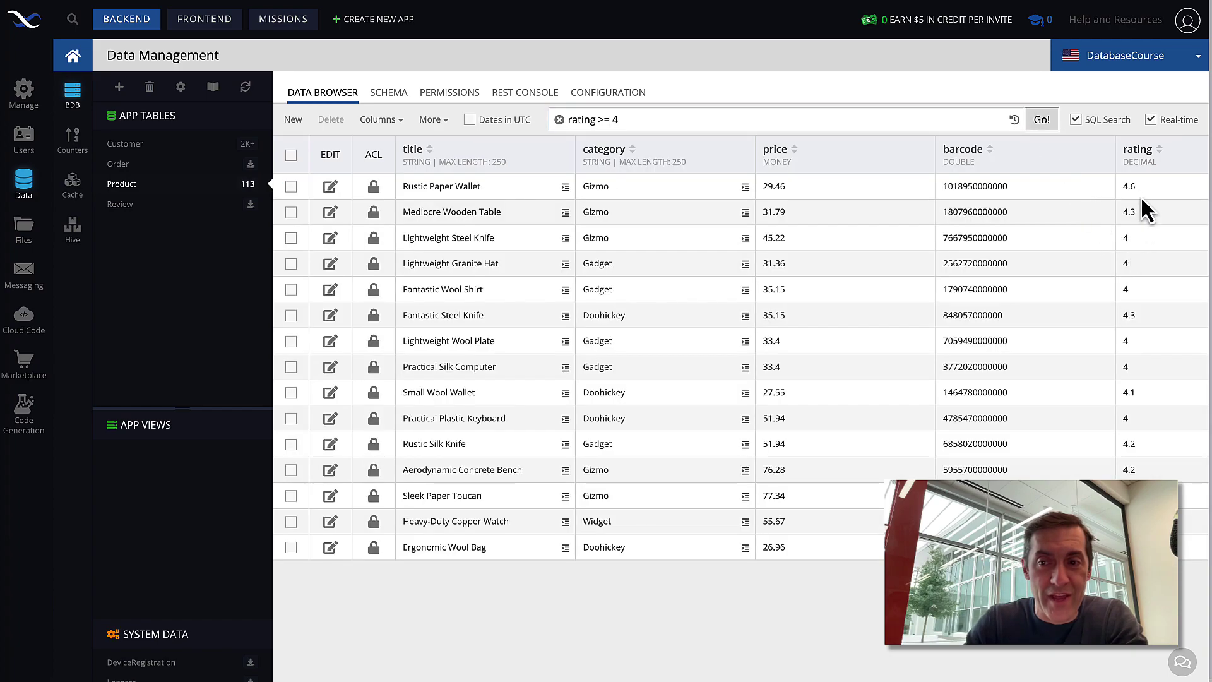
Extend the Product search condition with and category = 'Widget' and run the search
click(726, 120)
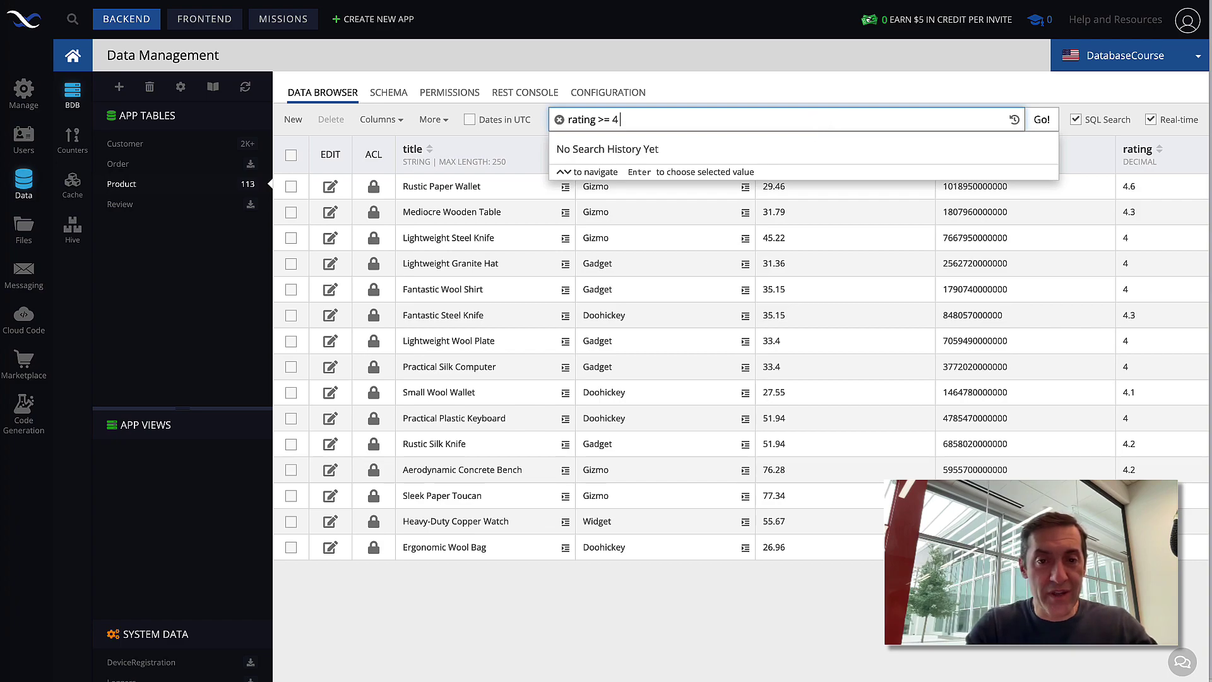
click(786, 90)
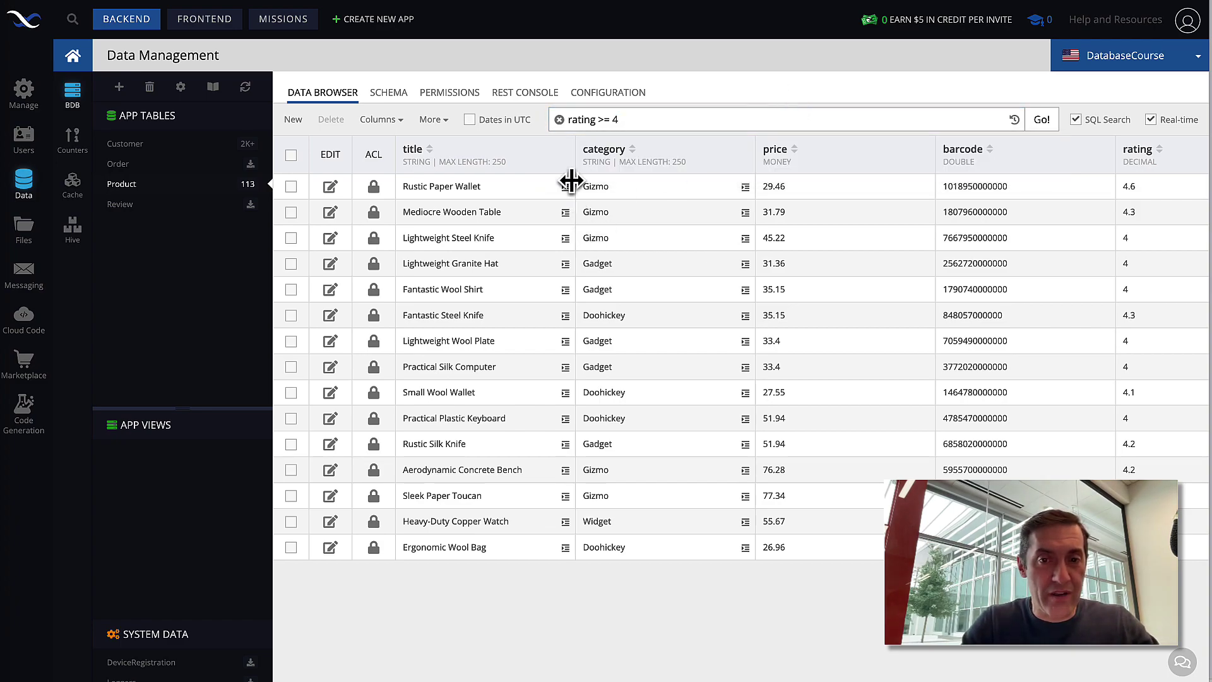
click(660, 127)
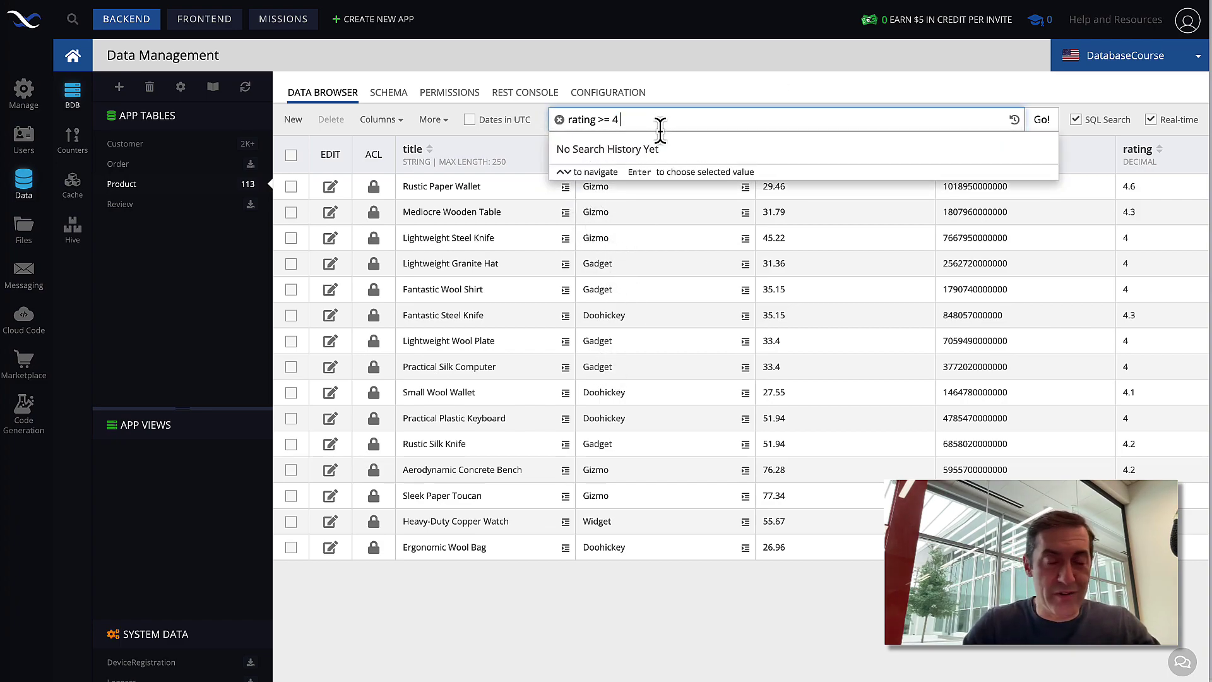
text(and category = 'Widget')
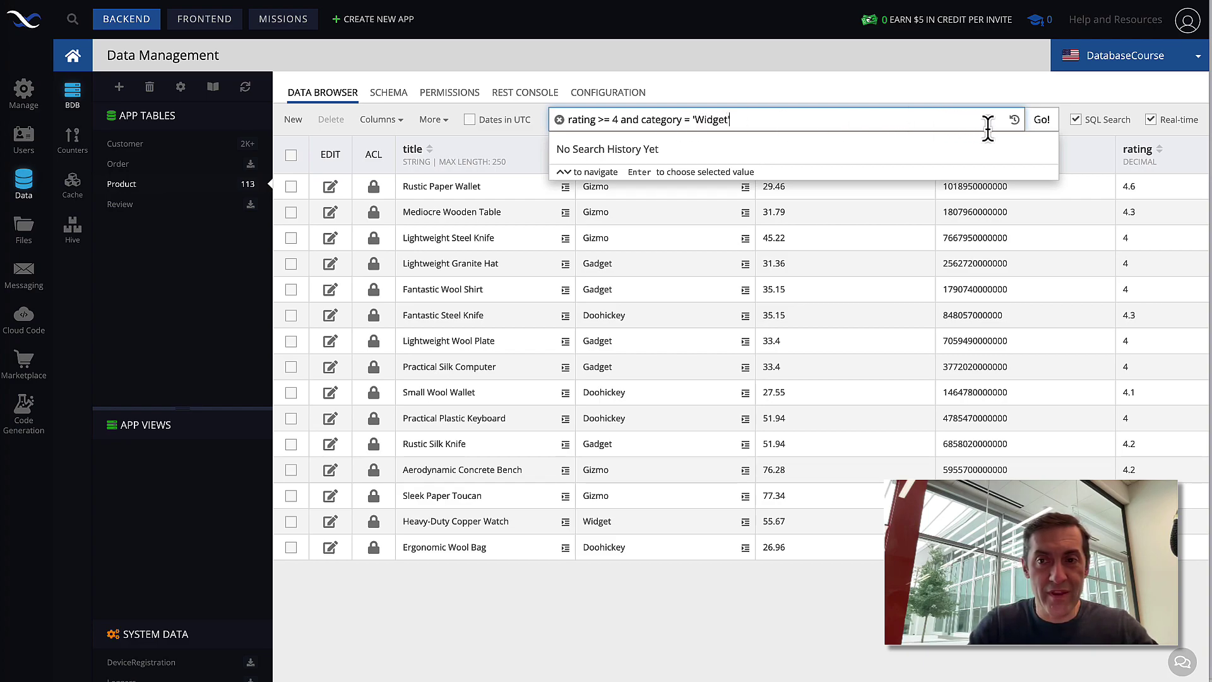
click(1042, 126)
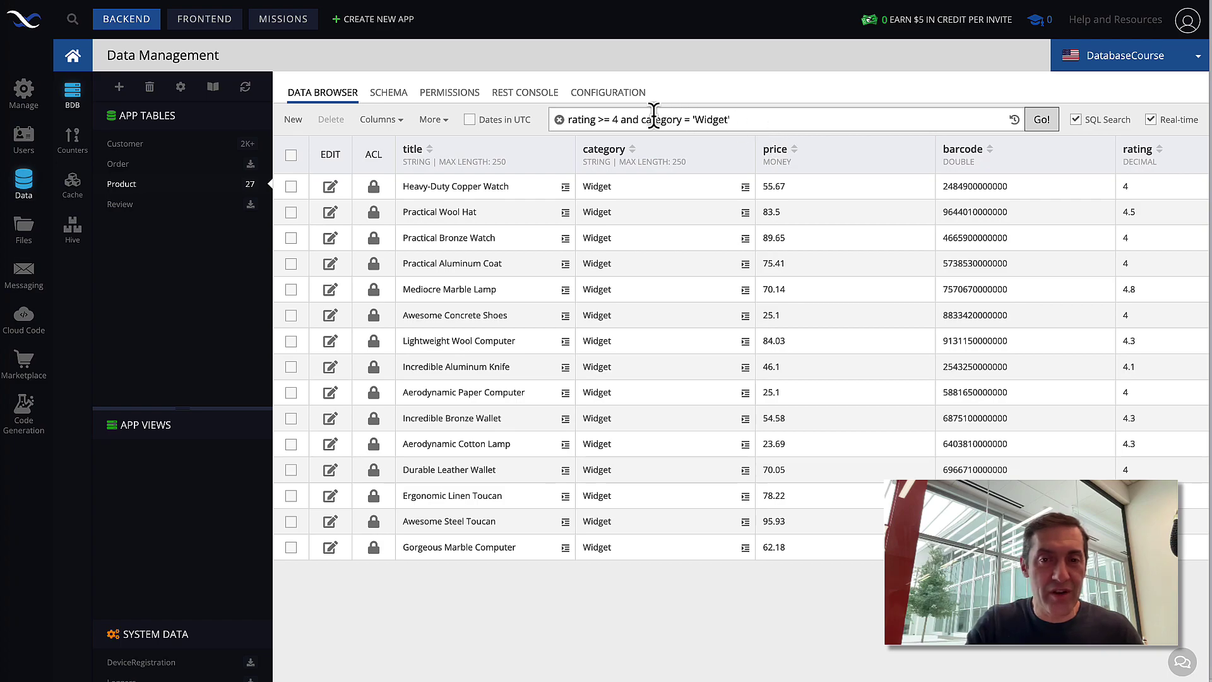
Enclose the existing search condition in parentheses, append or price > 50, and run the search
click(747, 119)
text())
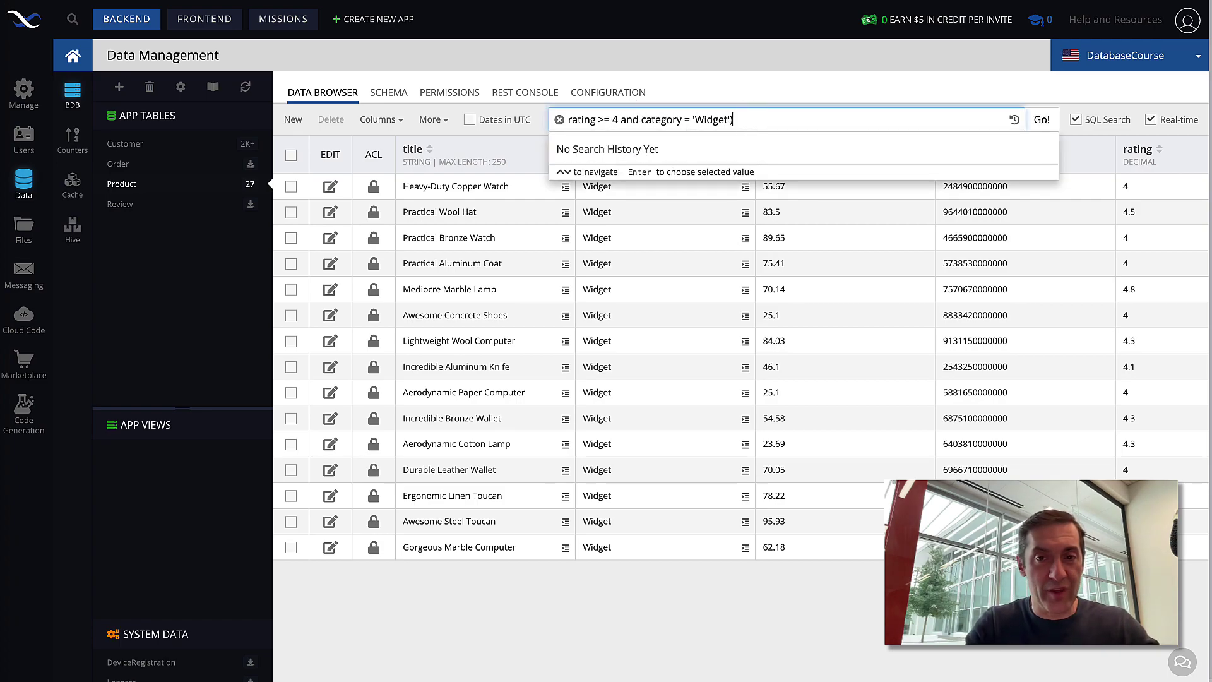
click(641, 119)
key(Home)
text(()
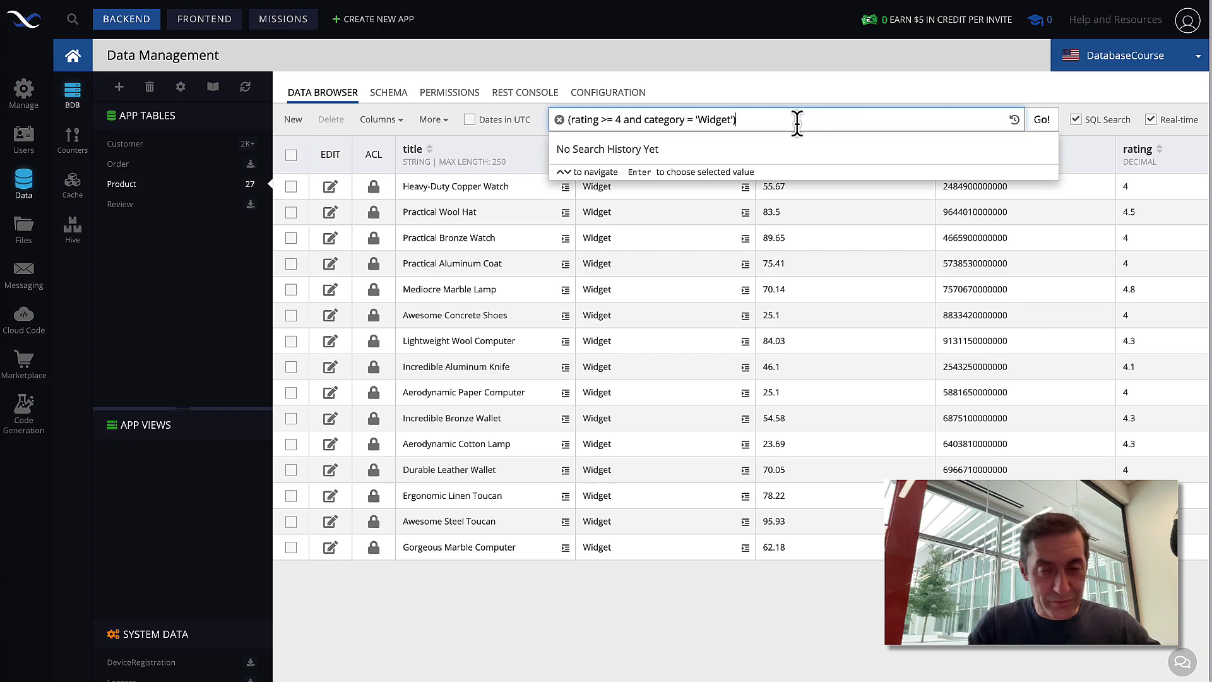
key(End)
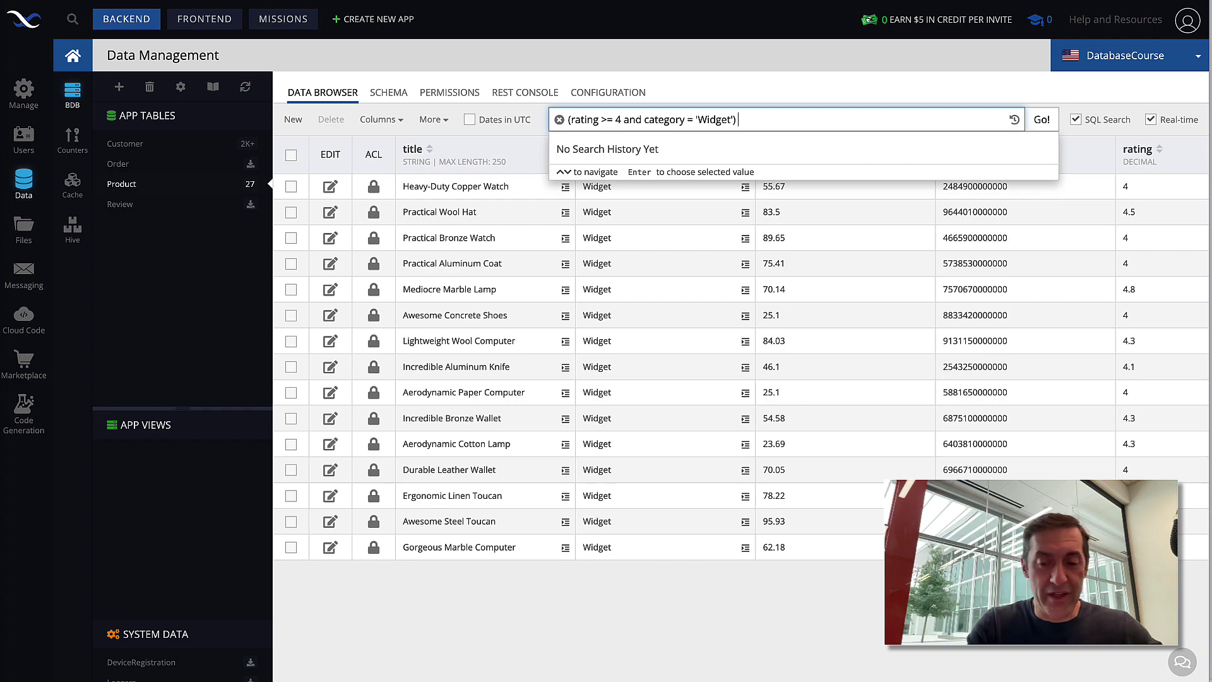
text(or )
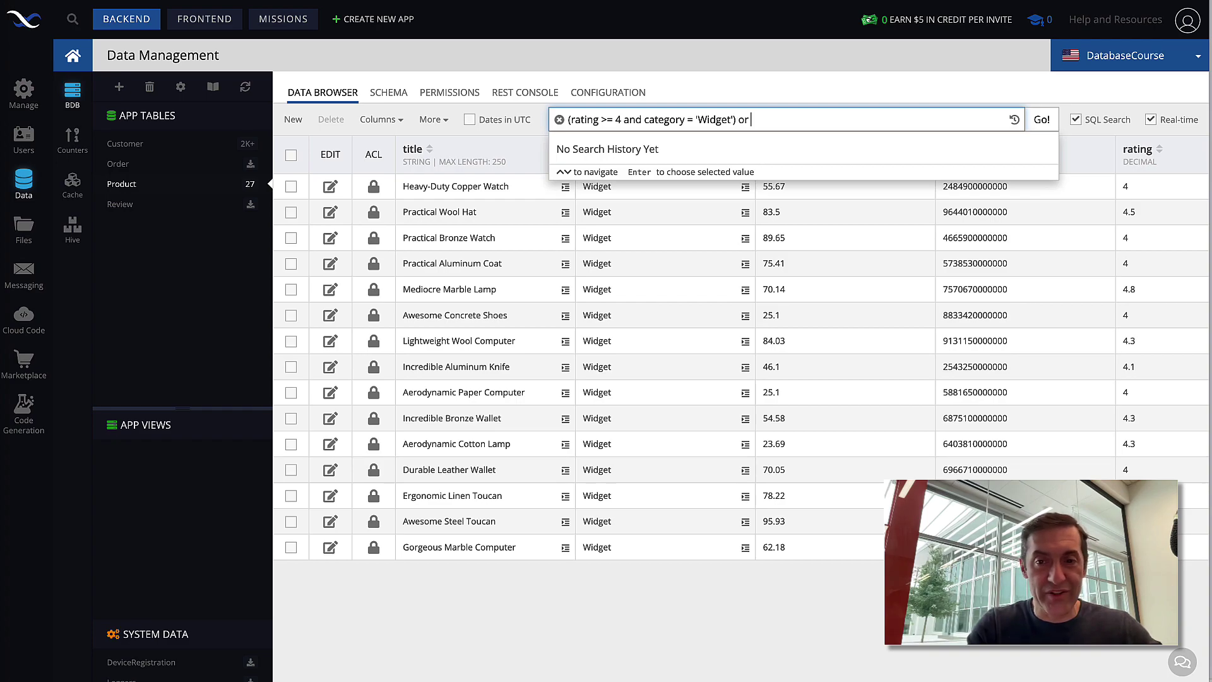
text(pric)
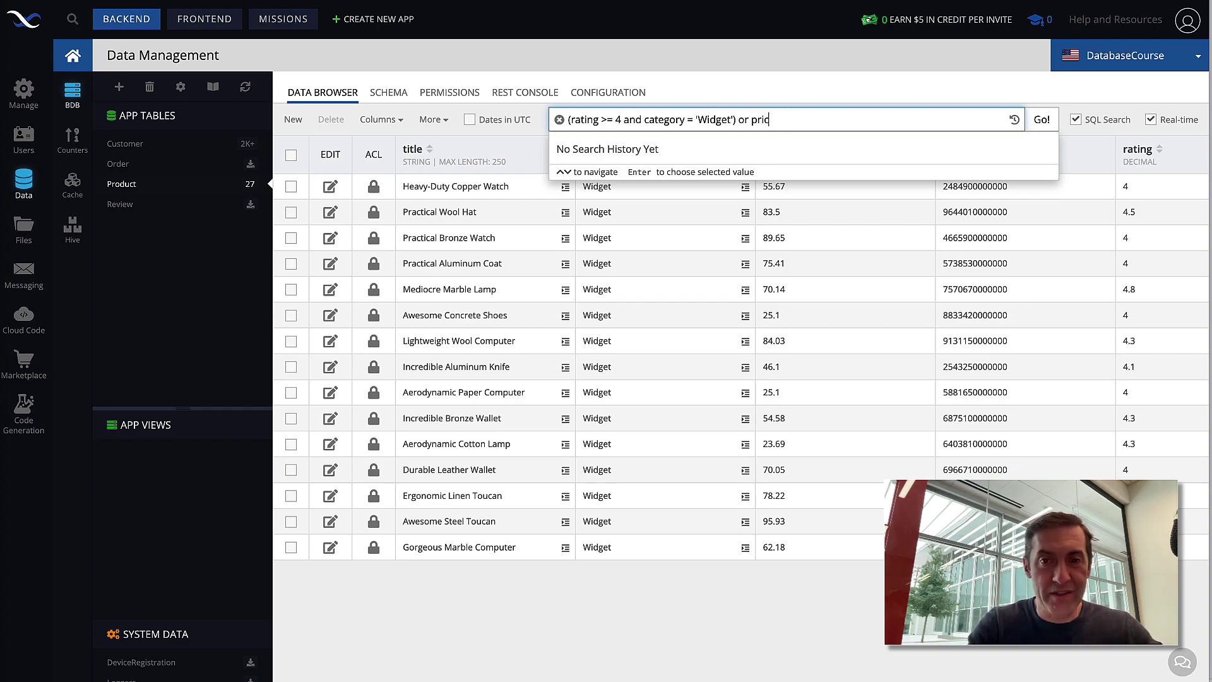
text(e > 50)
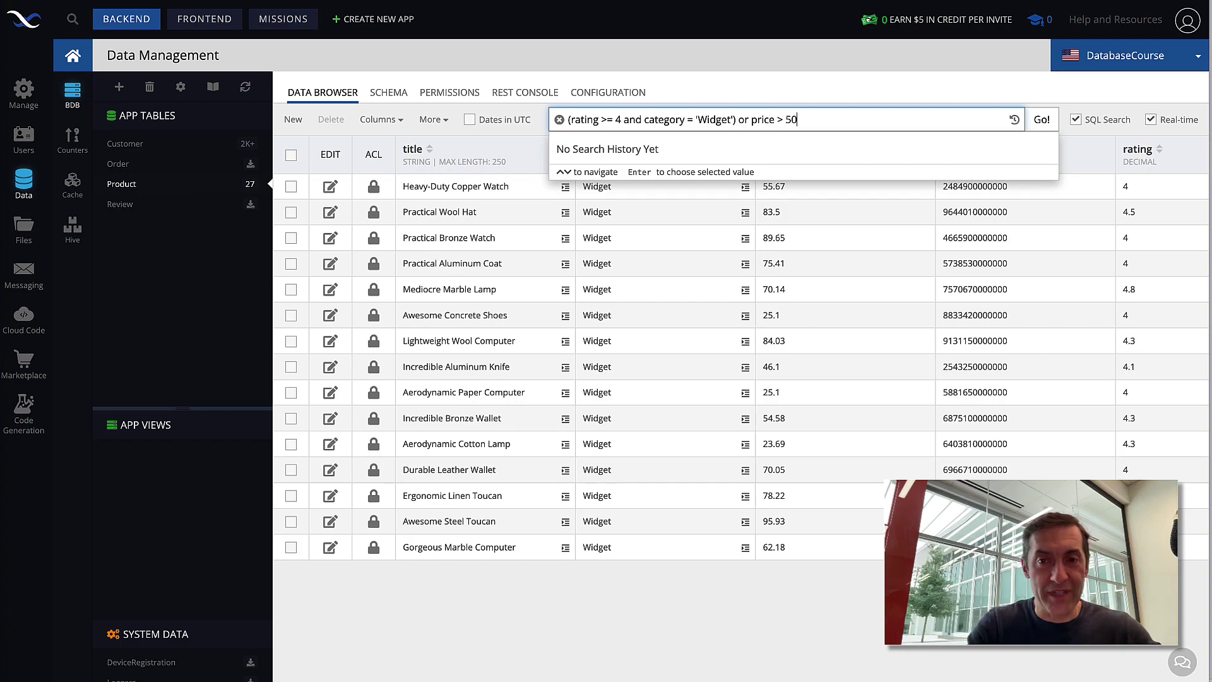
click(1043, 120)
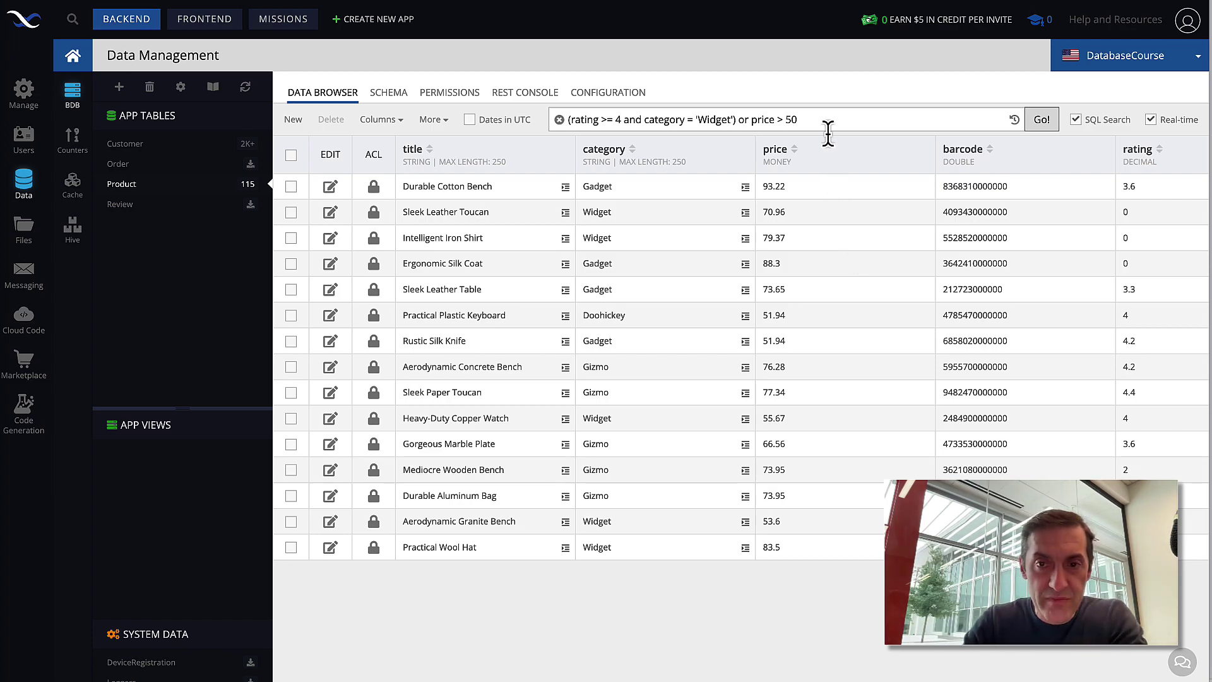
Copy the complete search condition of the Product table
click(820, 120)
triple_click(574, 120)
key(ctrl+c)
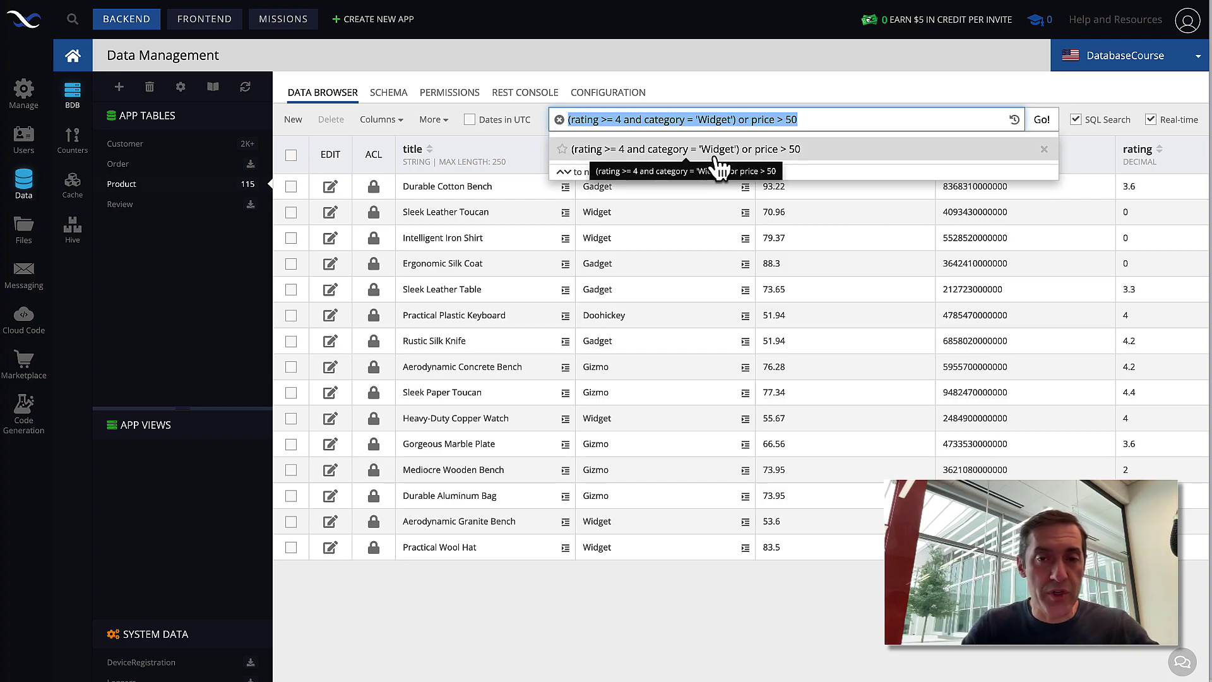
click(811, 91)
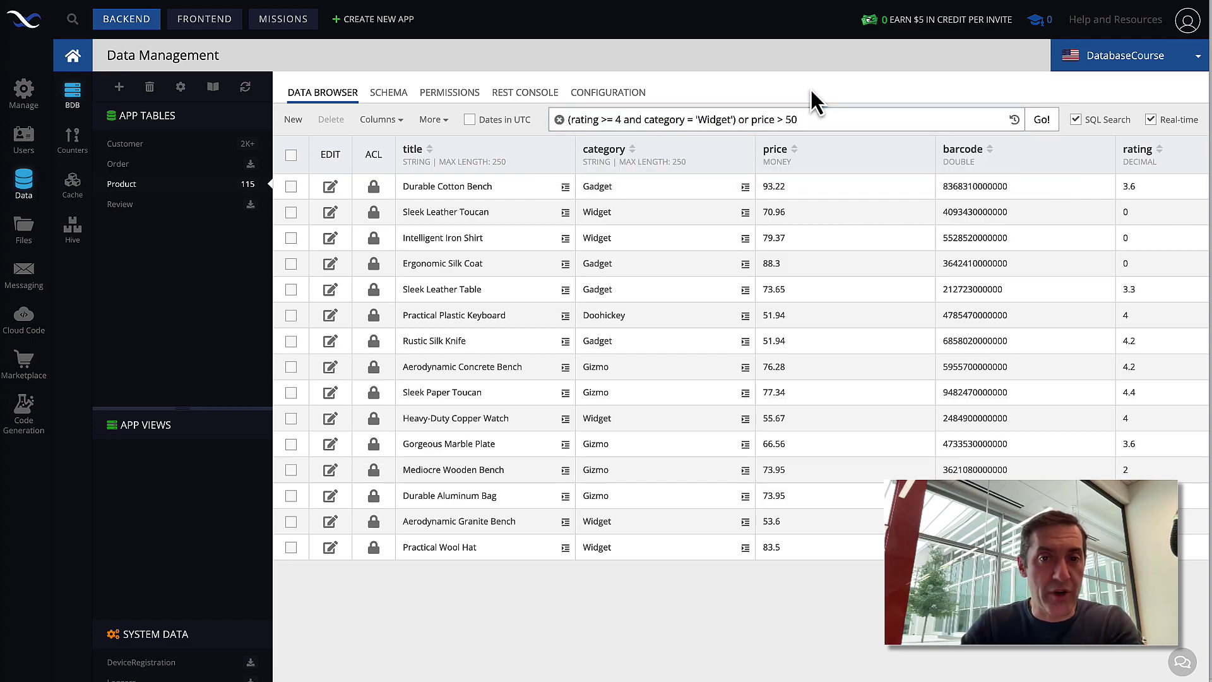
Paste the copied condition as the where clause in the Product table's REST console and run a GET request
click(533, 92)
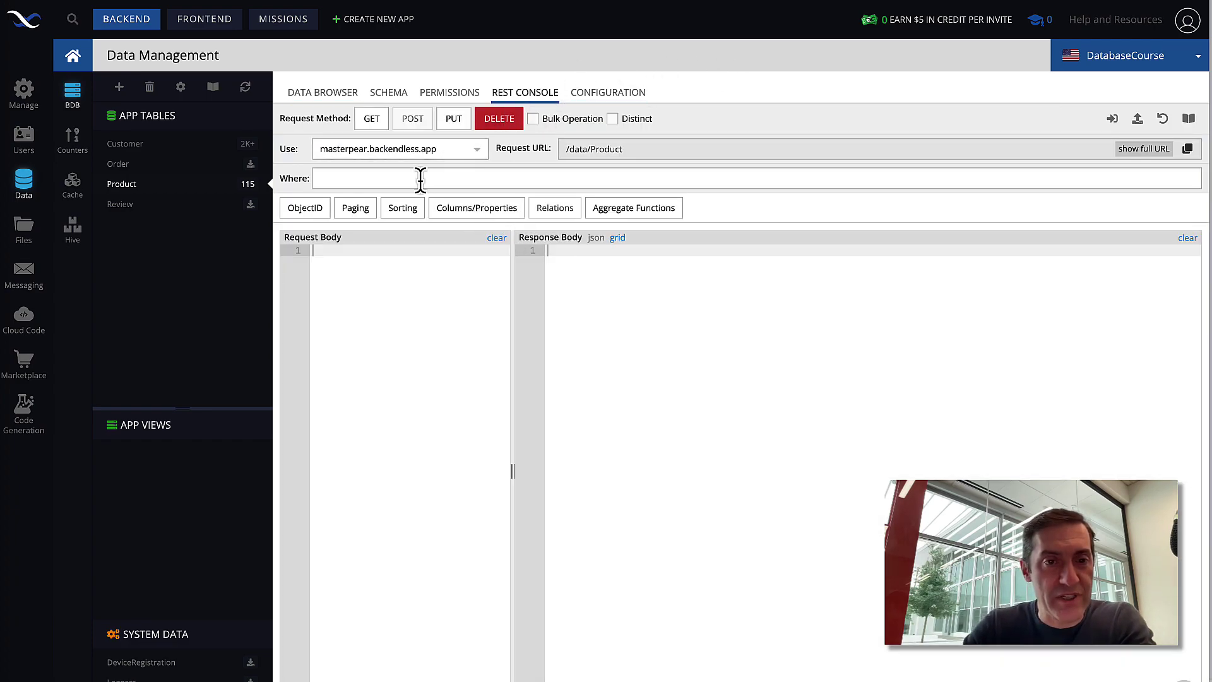
click(330, 179)
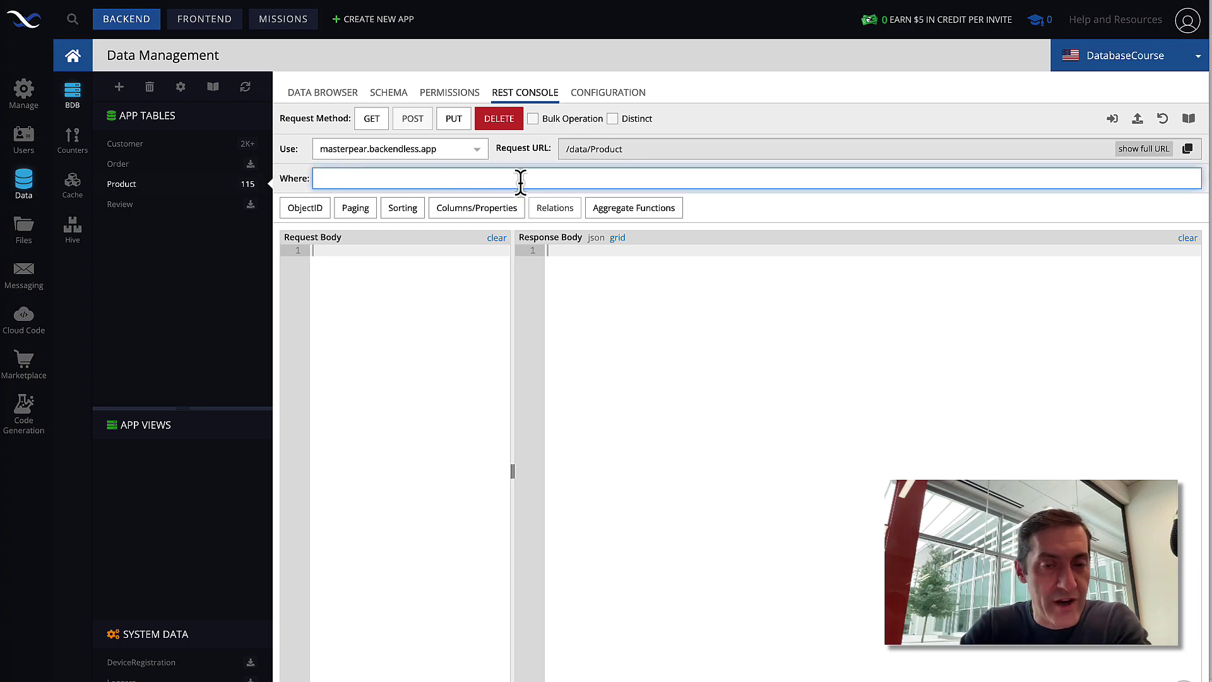
key(ctrl+v)
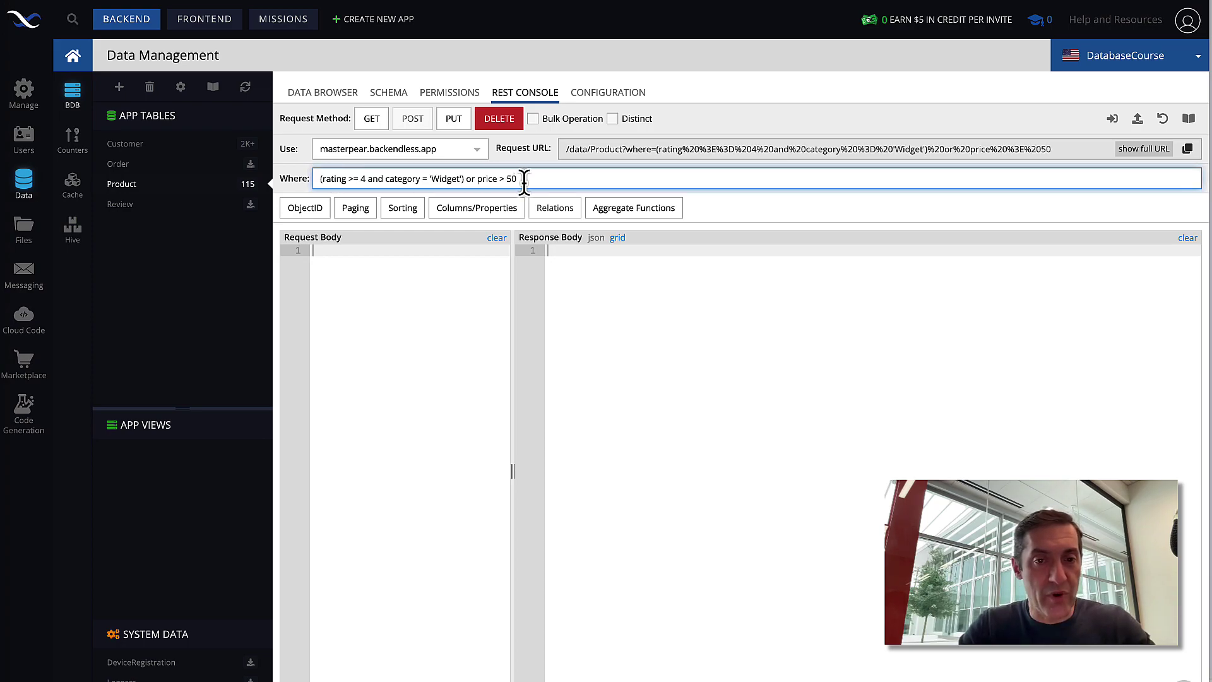
click(379, 119)
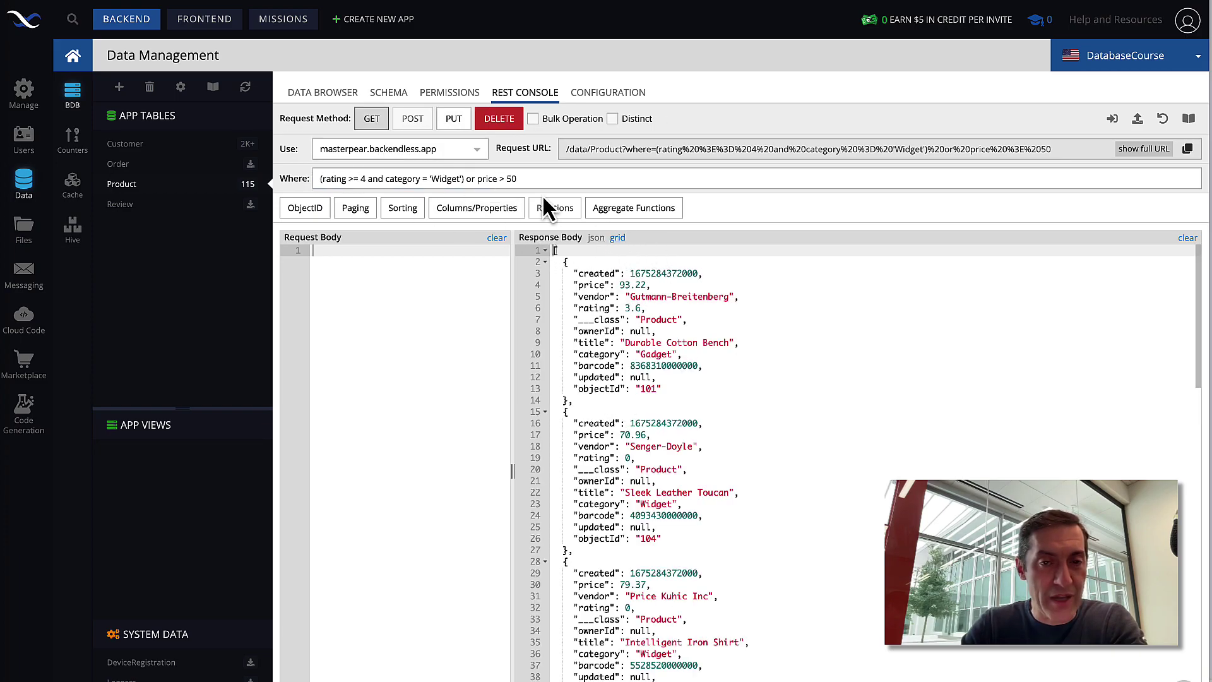
Examine the response as a grid and as JSON, and inspect the encoded where parameter in the request URL
click(617, 244)
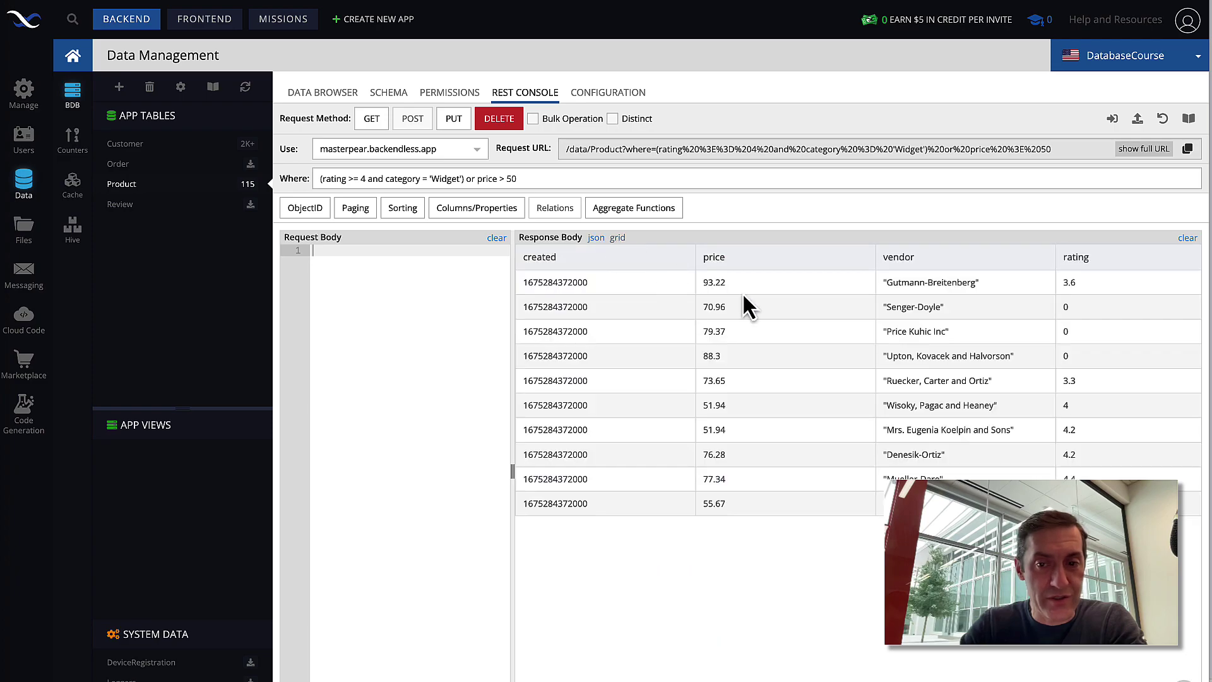
scroll(799, 373, right, 5)
scroll(800, 372, left, 3)
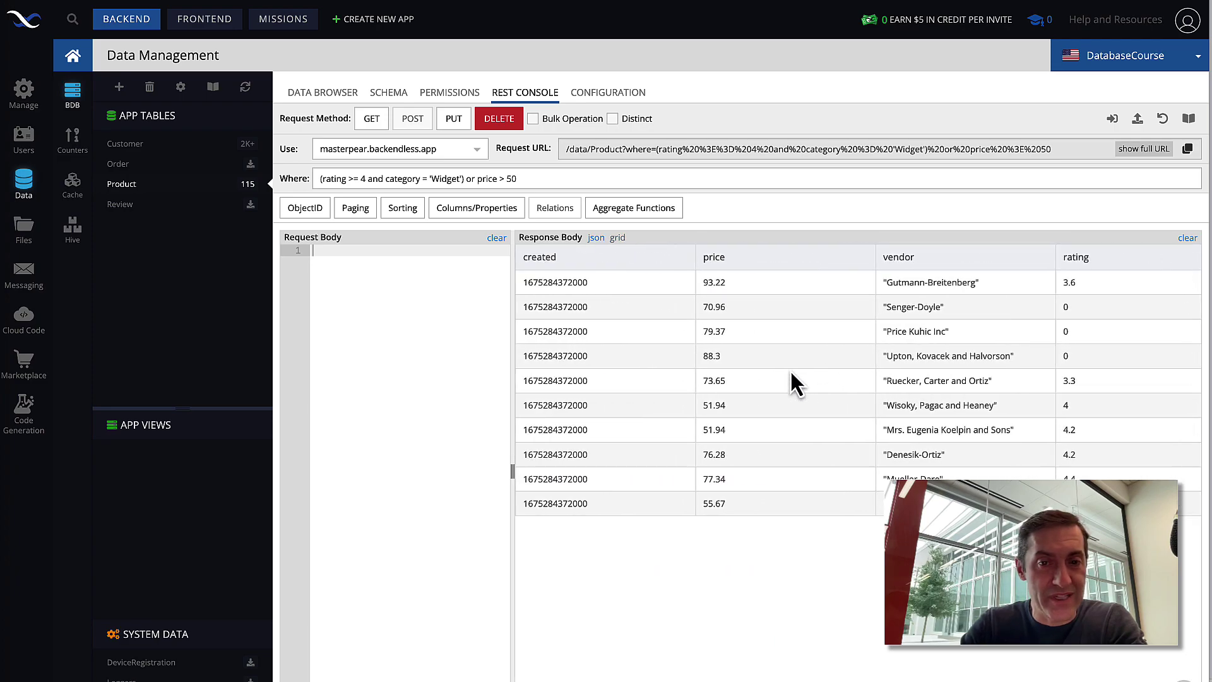
click(597, 240)
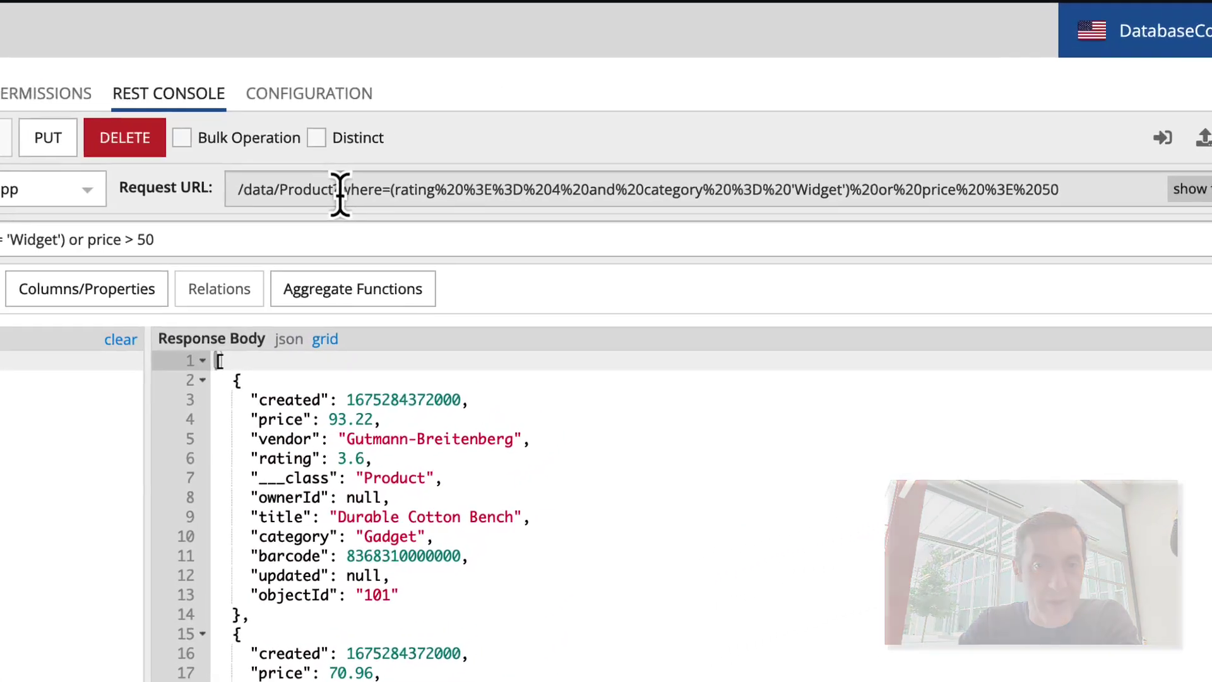
drag(340, 189, 370, 193)
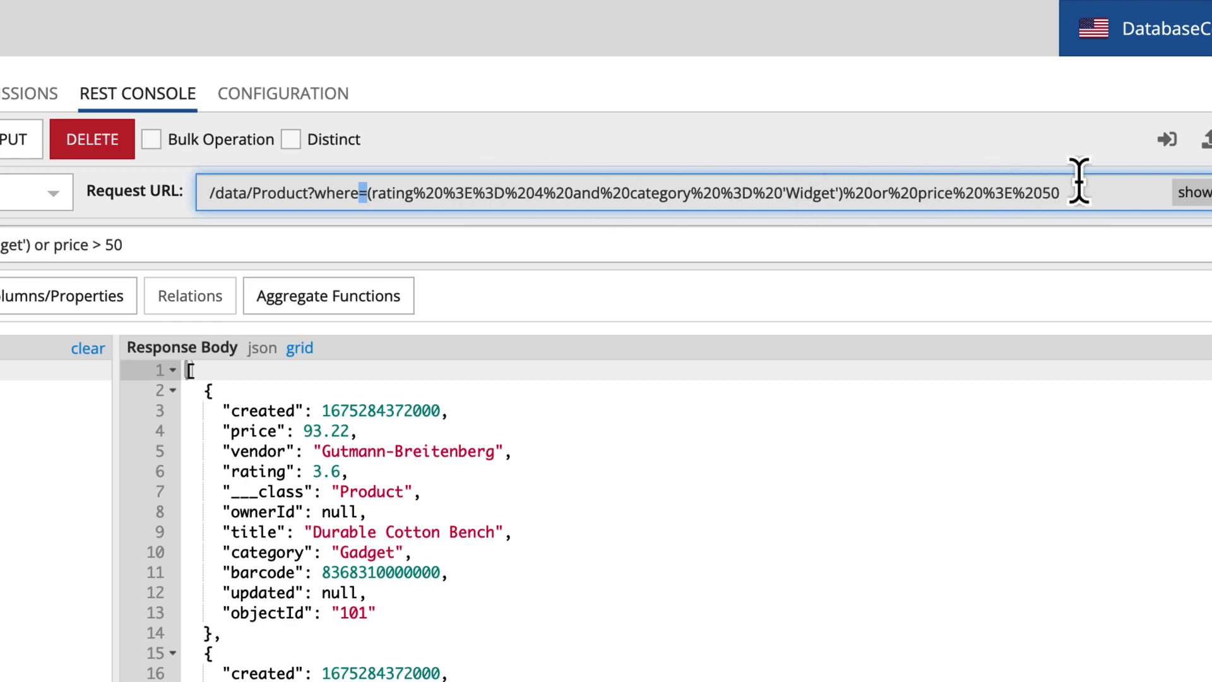
click(549, 193)
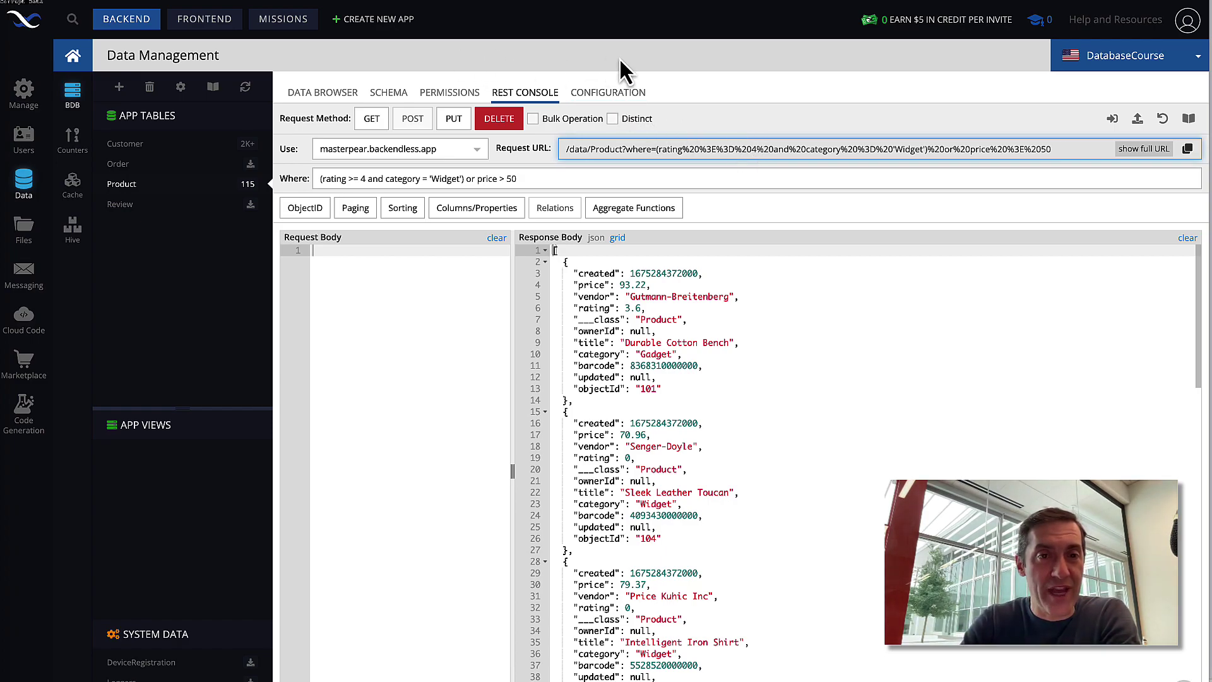
Open the logic of the sorting page in the frontend UI Builder to show its On Page Enter handler
click(209, 36)
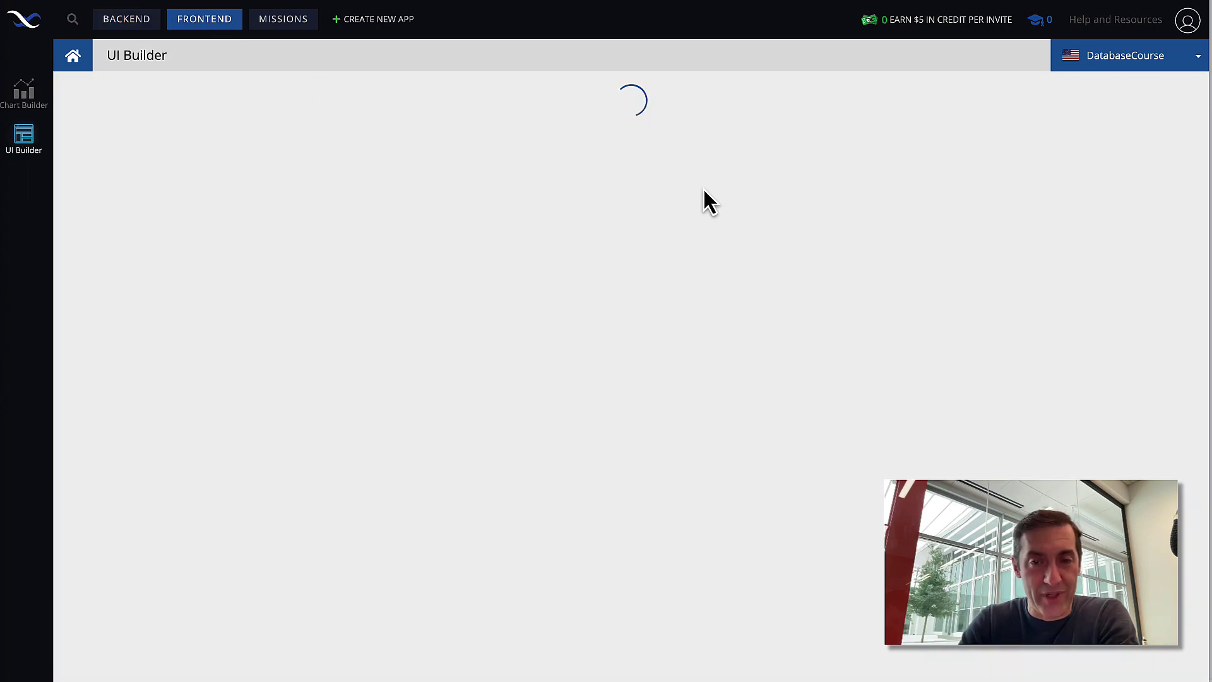
click(107, 95)
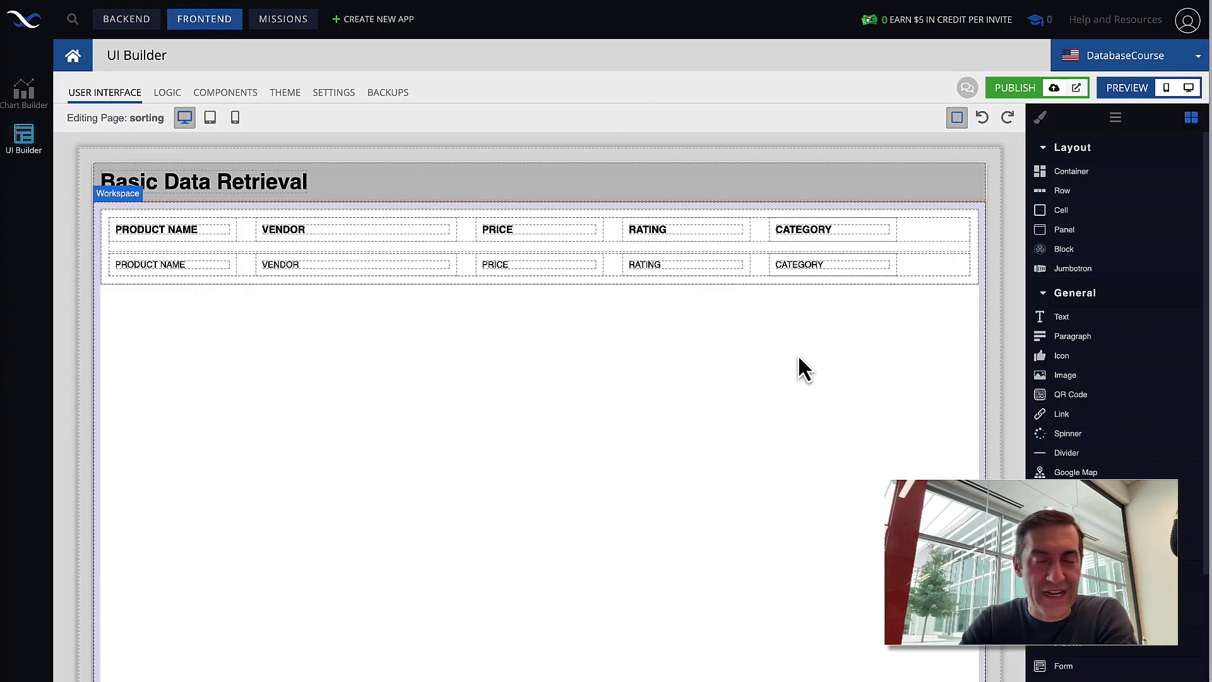
click(627, 158)
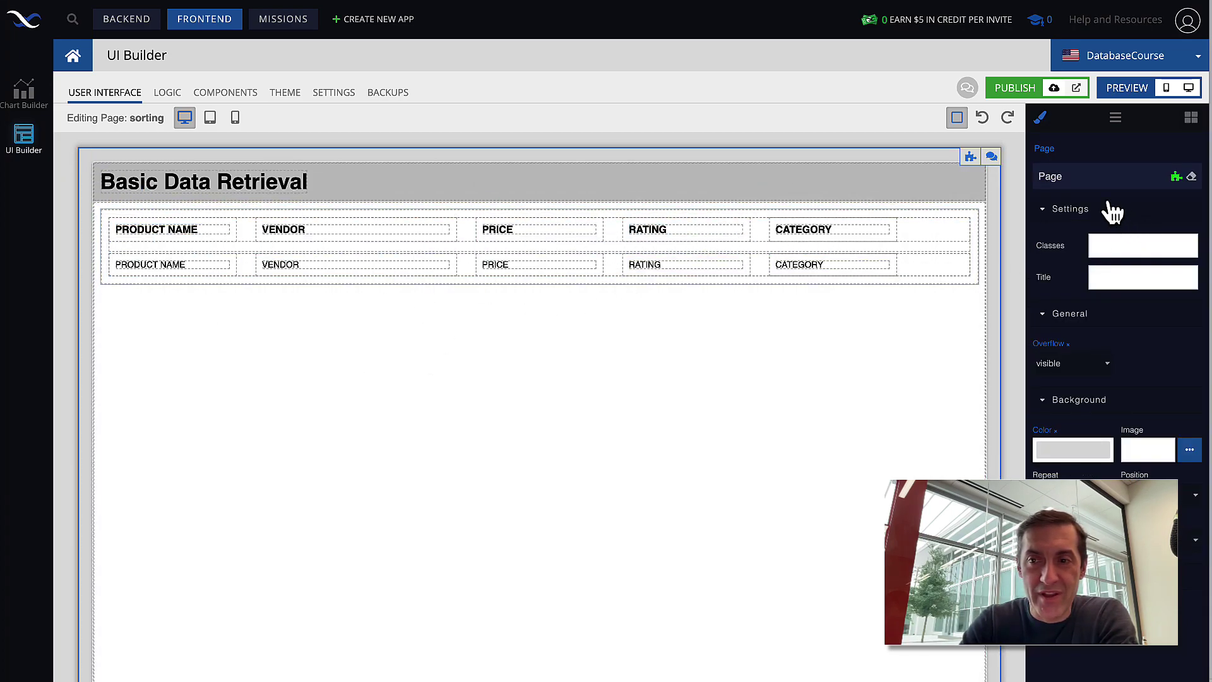
click(1176, 180)
drag(752, 306, 698, 313)
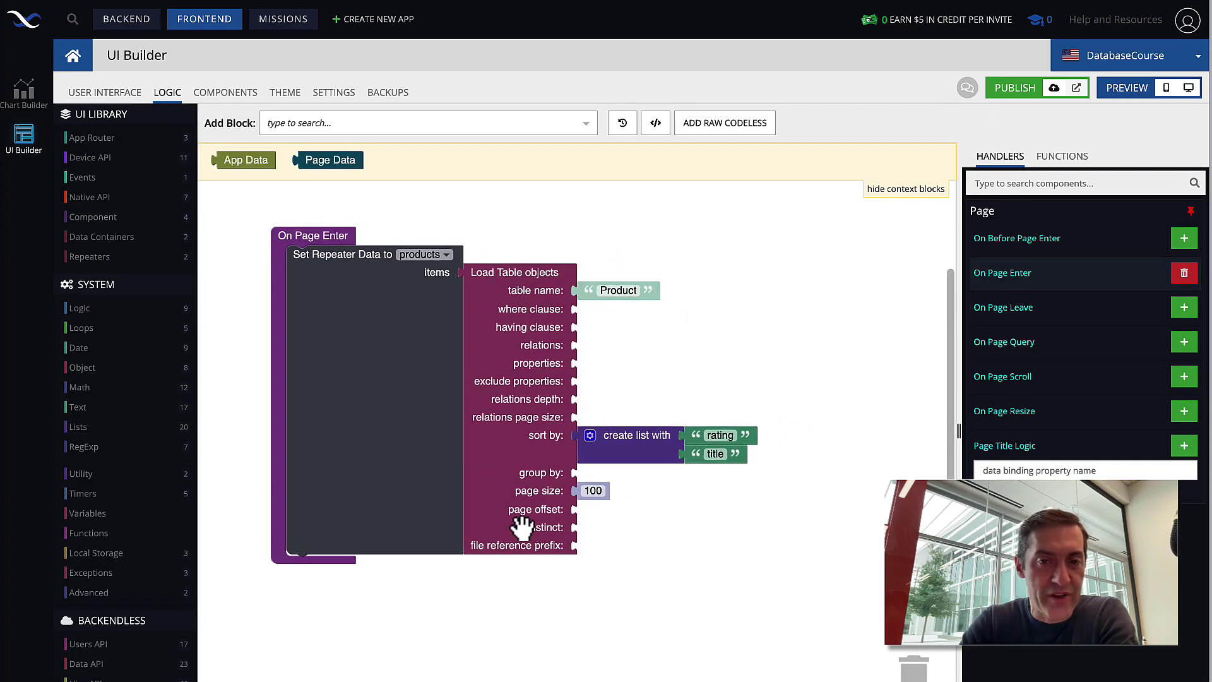
Duplicate the "rating" text block from the sort list and attach the copy to the where clause of the Load Table objects block
click(541, 396)
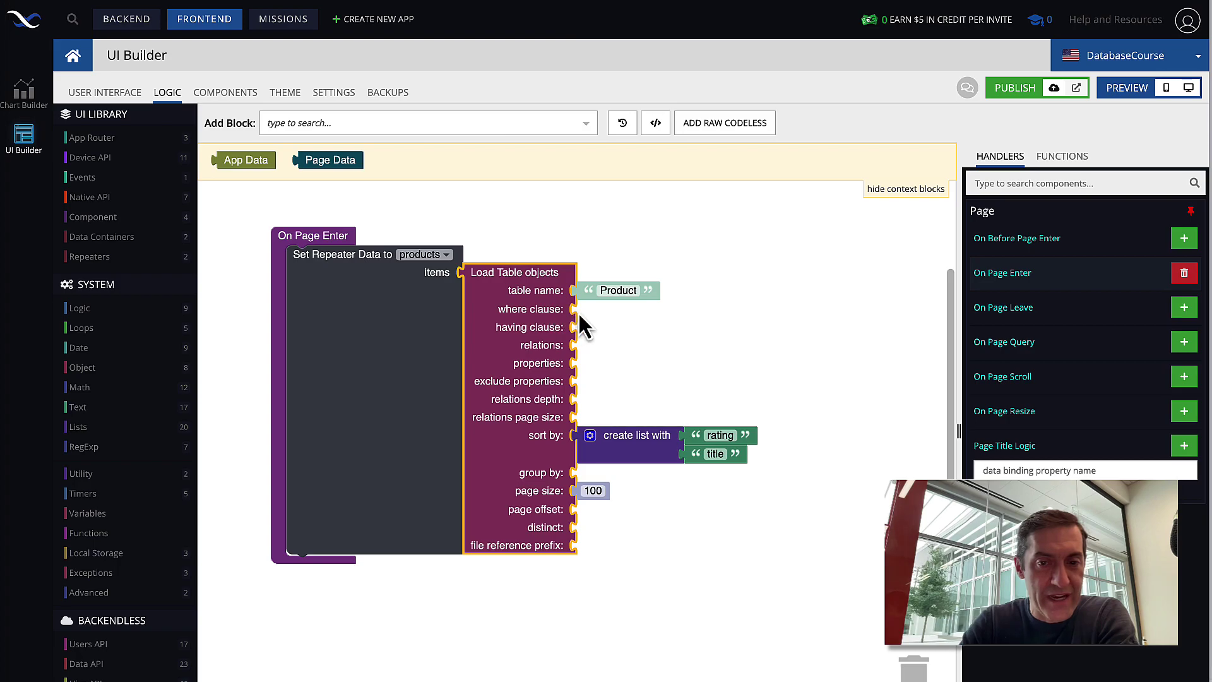
click(668, 323)
click(696, 435)
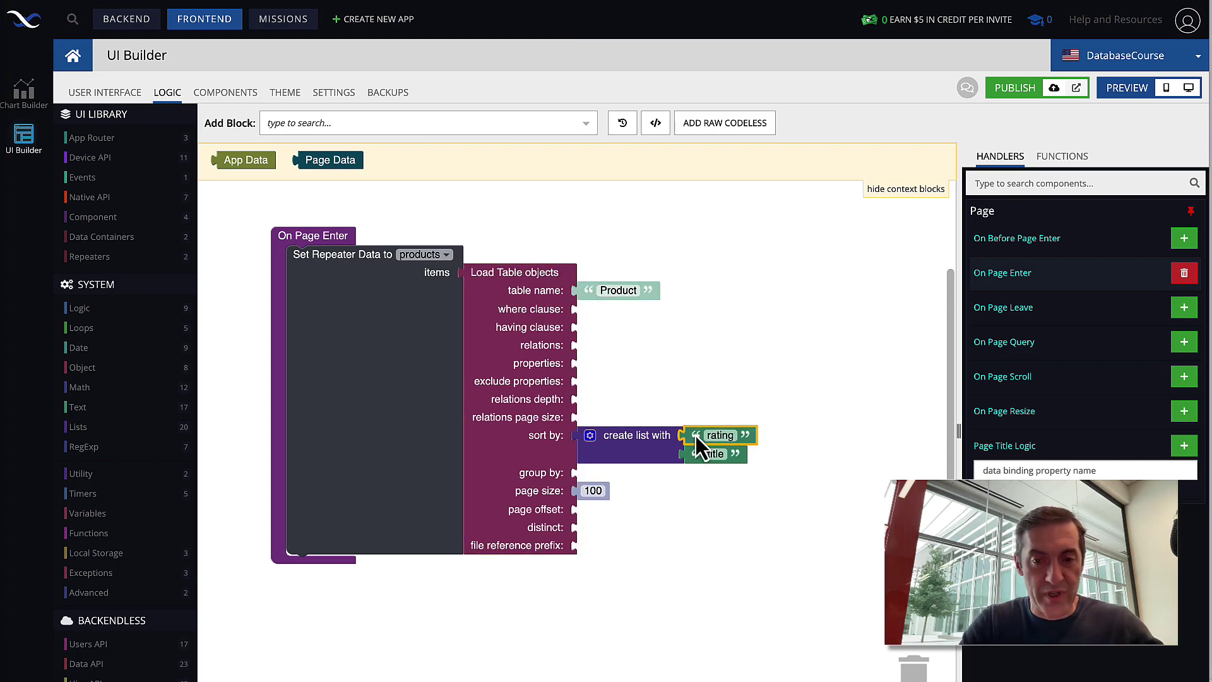
key(ctrl+c)
key(ctrl+v)
drag(632, 472, 625, 309)
Set the where clause text to category = 'Widget'
click(610, 310)
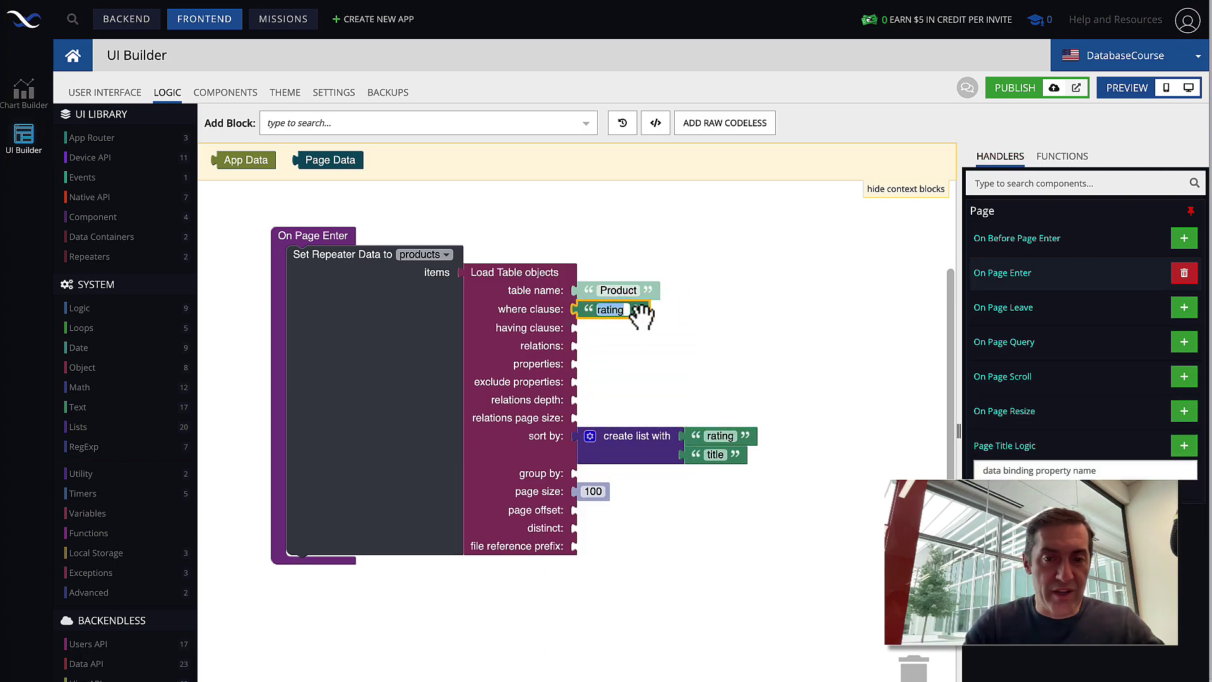
key(BackSpace)
text(categor)
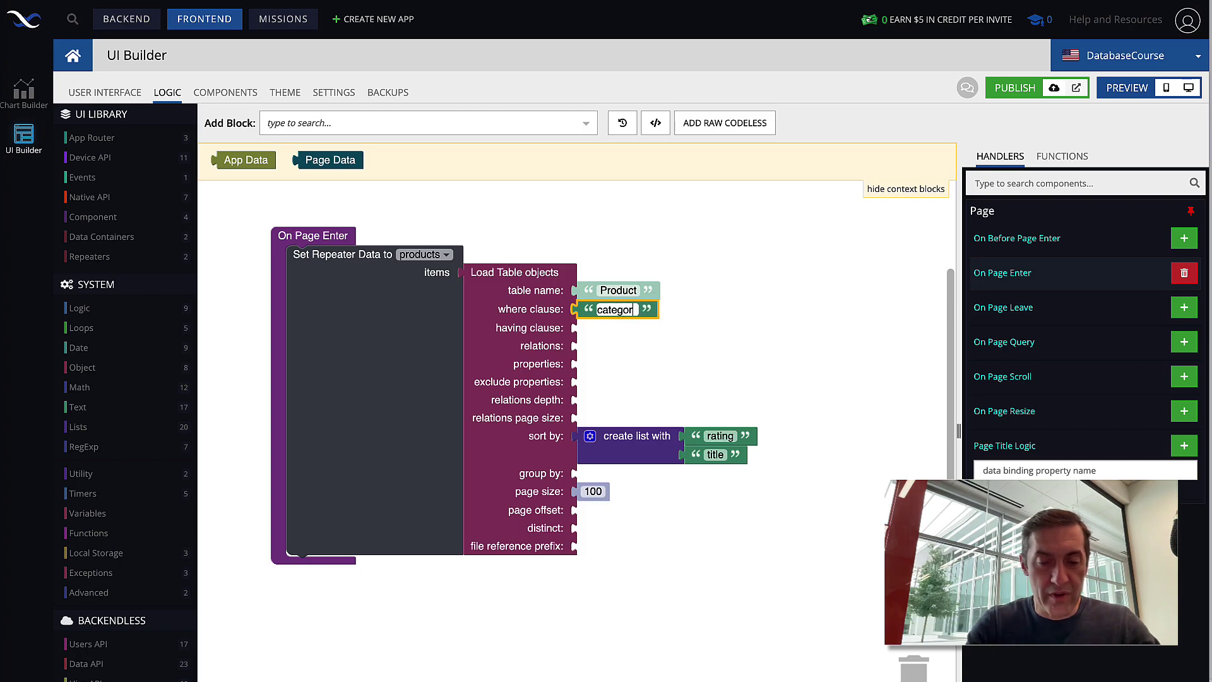
text(y = 'Wid)
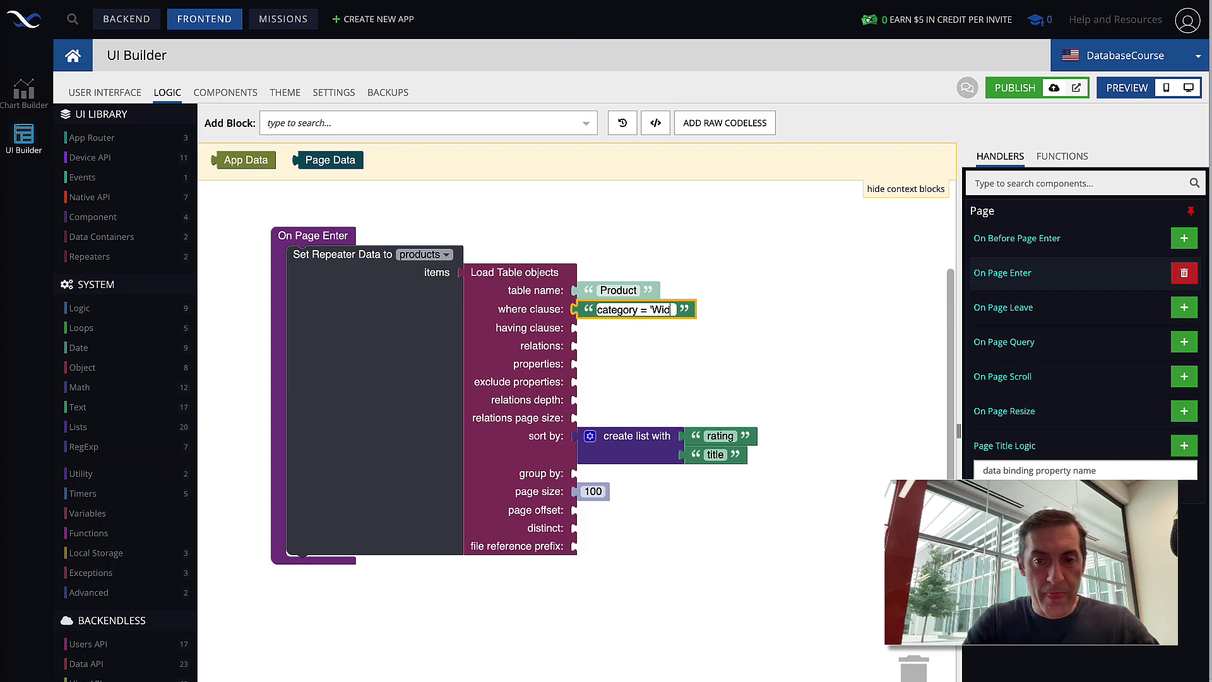
text( get')
click(745, 305)
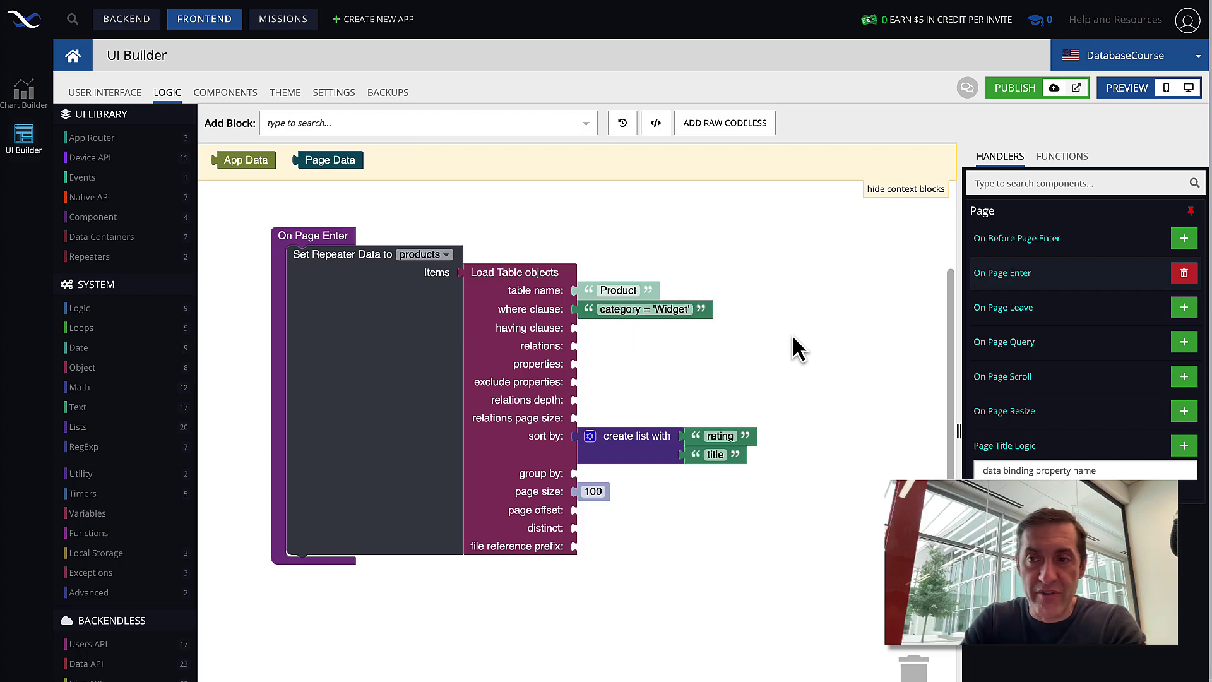
Preview the page on desktop, look through the full list of loaded products and their categories, and return to the page logic
click(1189, 88)
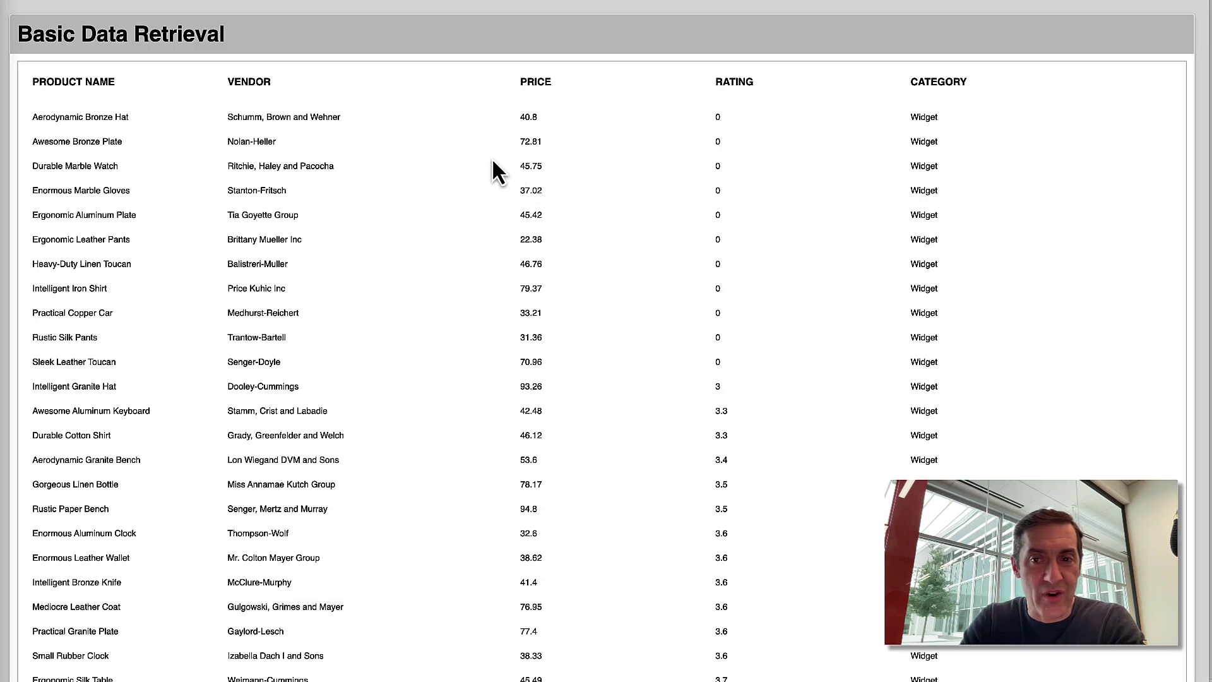
scroll(866, 163, down, 10)
scroll(866, 163, up, 10)
scroll(933, 415, down, 10)
scroll(930, 409, up, 10)
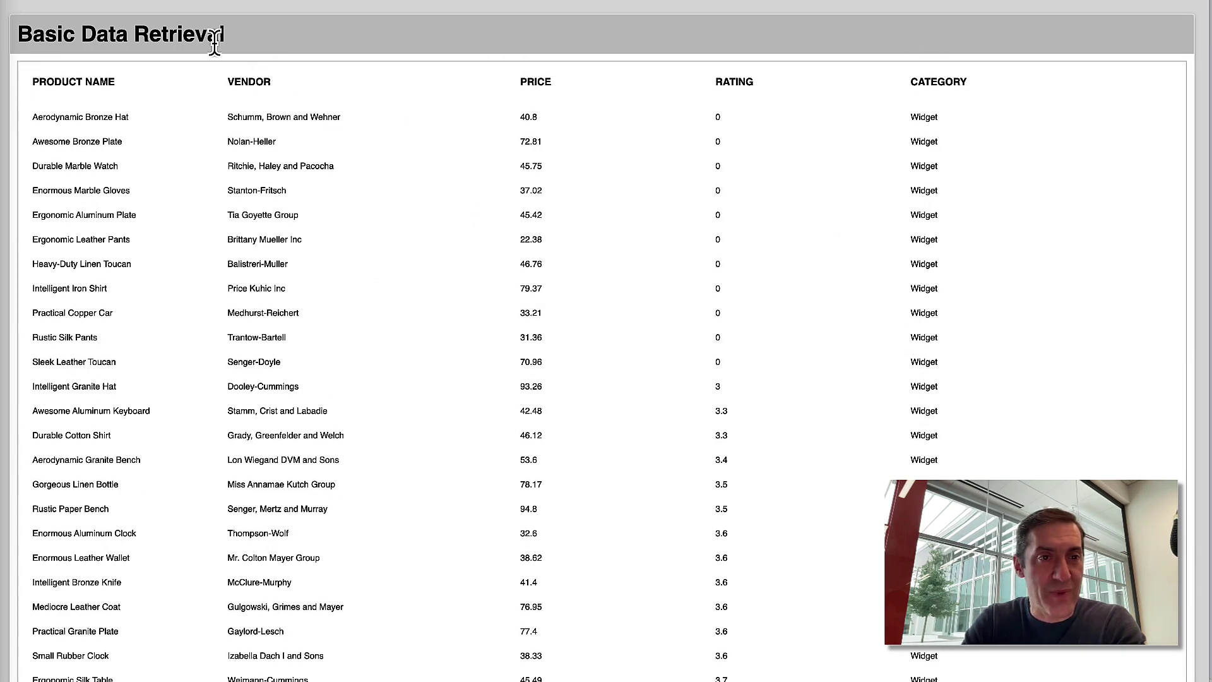
click(161, 0)
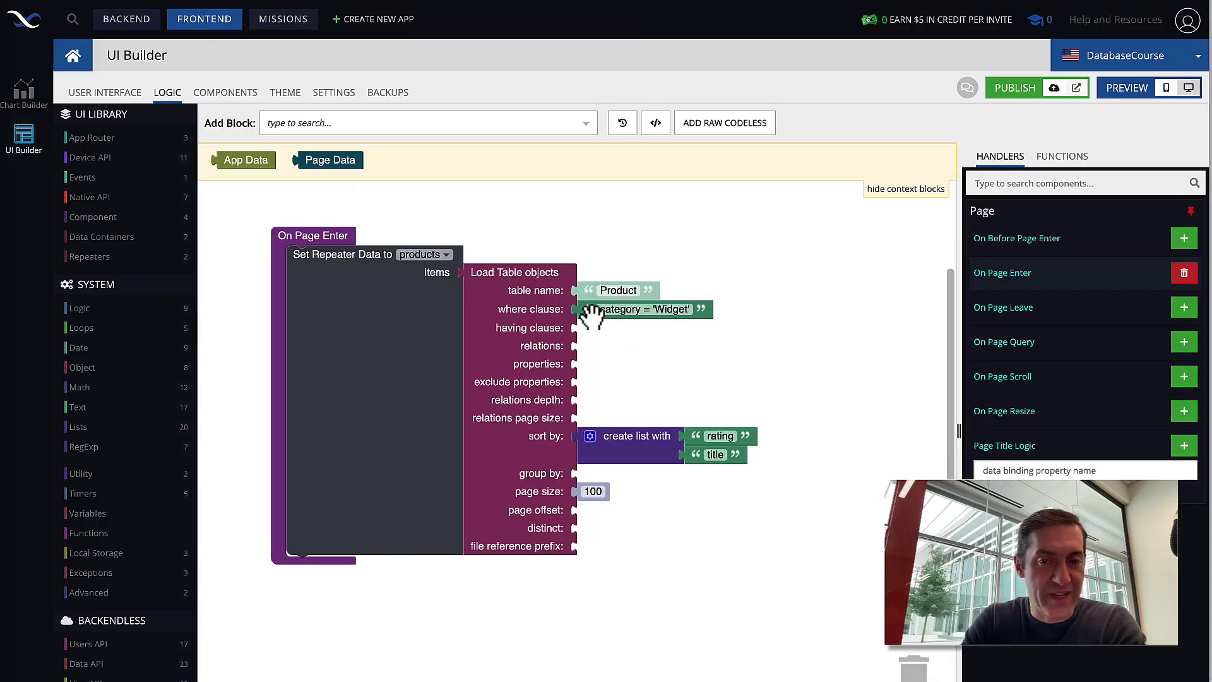